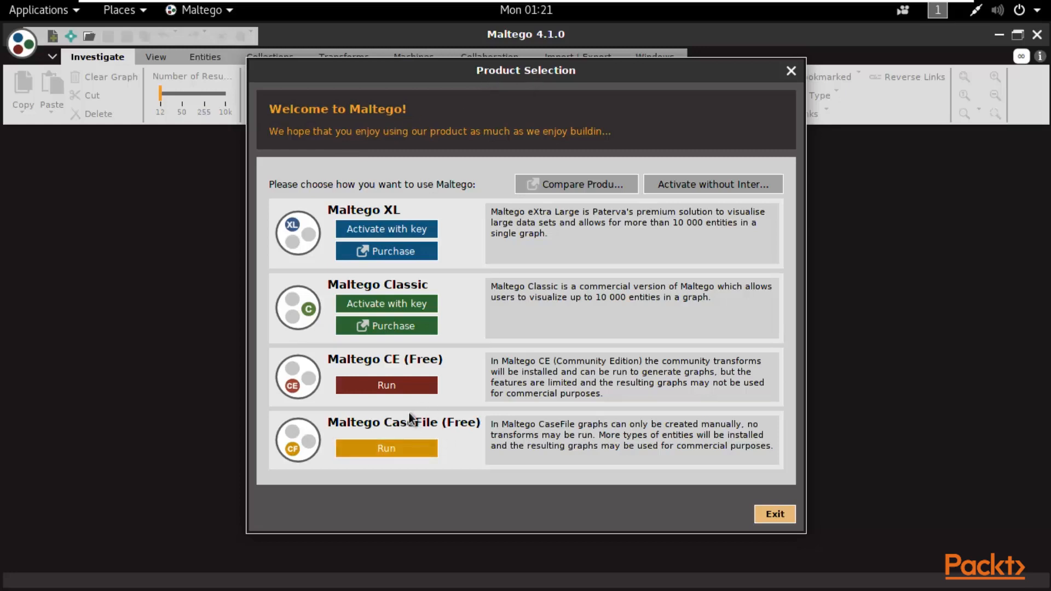
- Choose to run the free Maltego CE (Free) edition from Product Selection
click(380, 386)
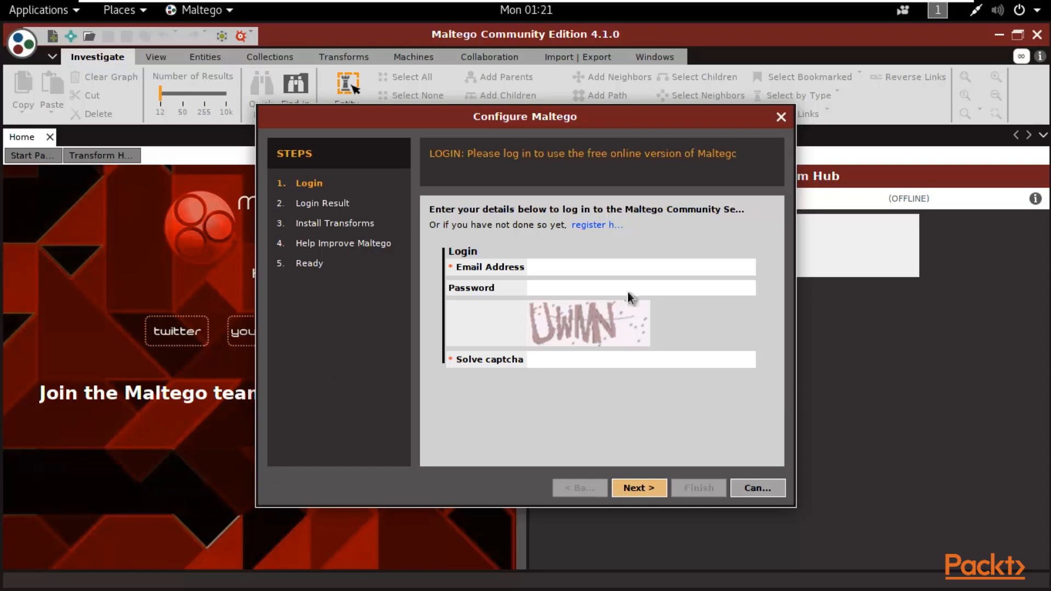
- Log in with the account e-mail, password and captcha answer, then continue to transform installation
click(574, 268)
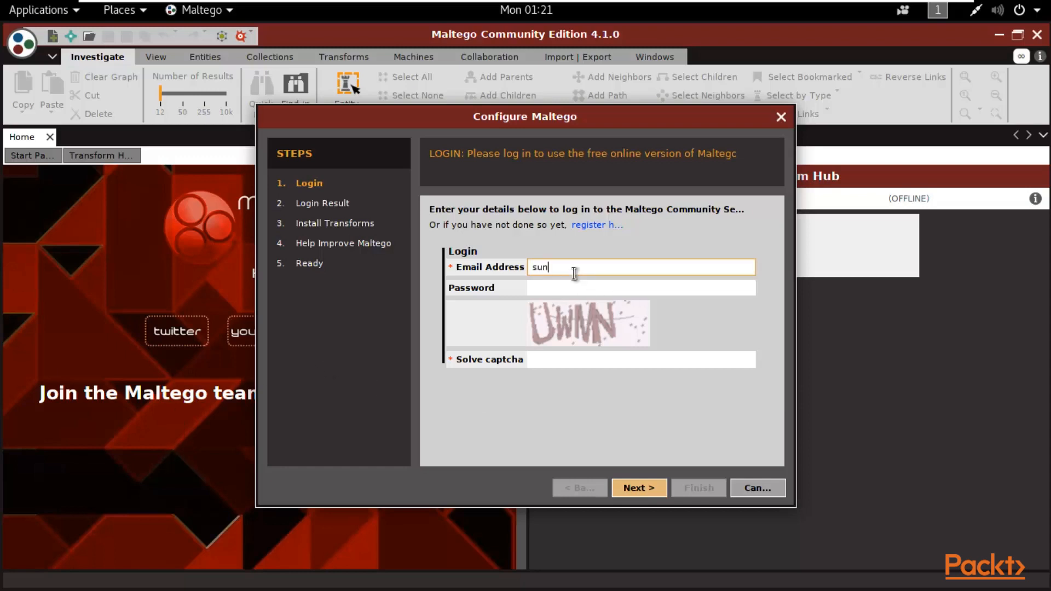
key(Tab)
text(****)
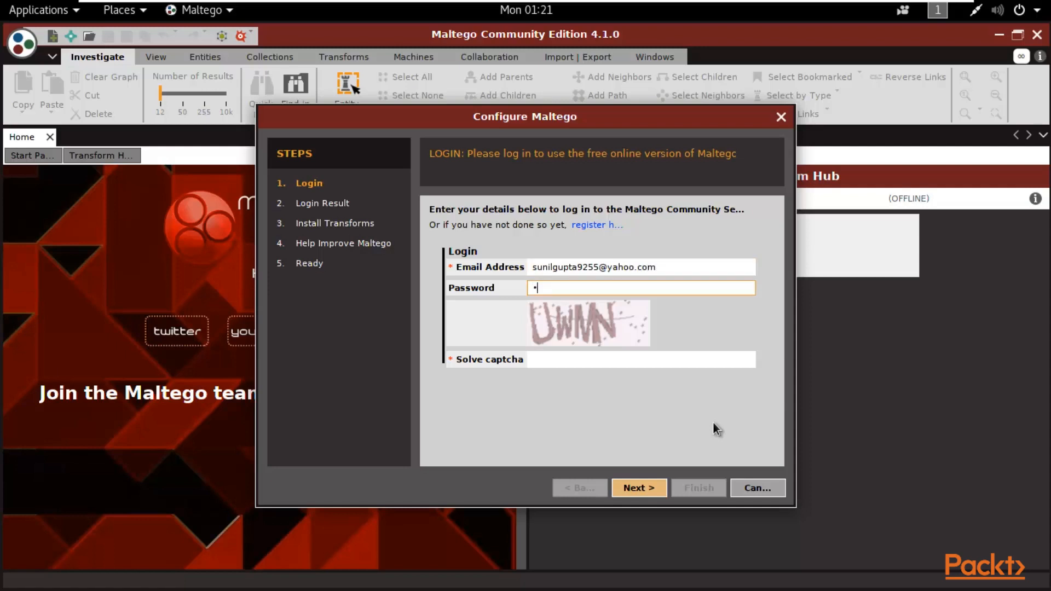
text(**)
click(665, 358)
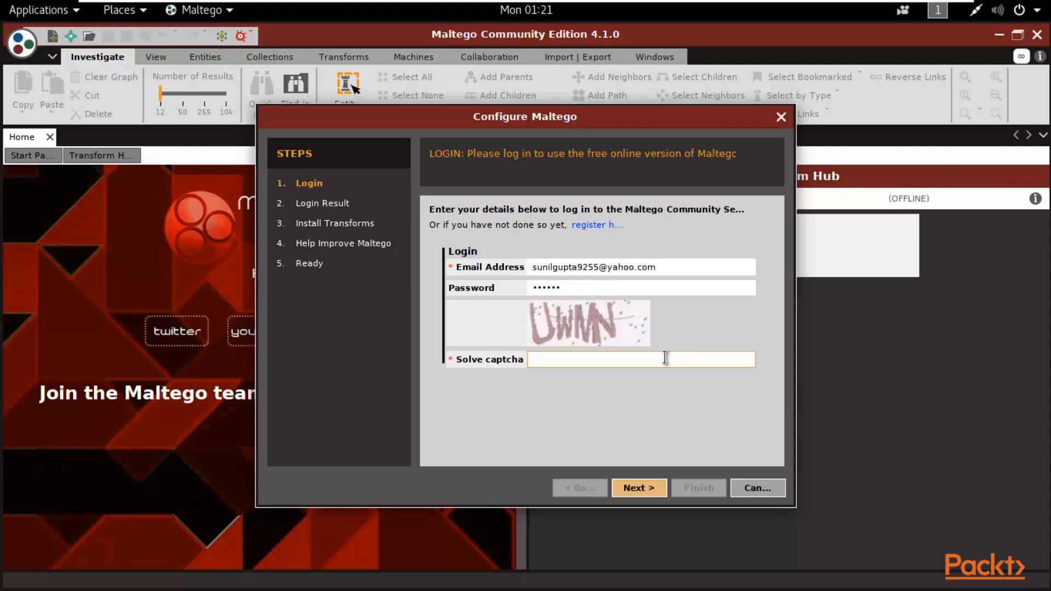
text(UWMN)
click(636, 489)
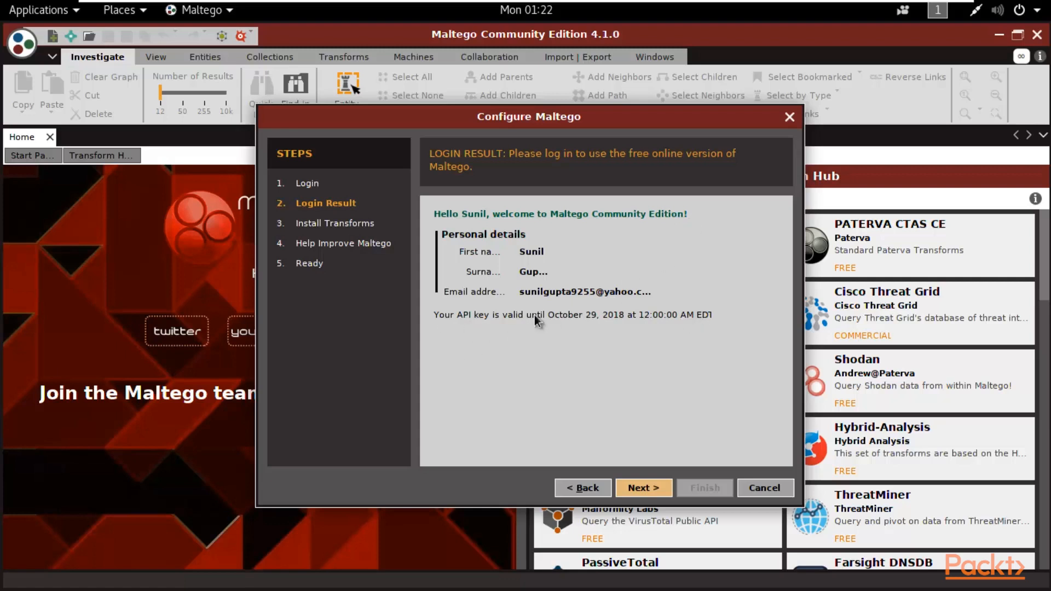
click(641, 486)
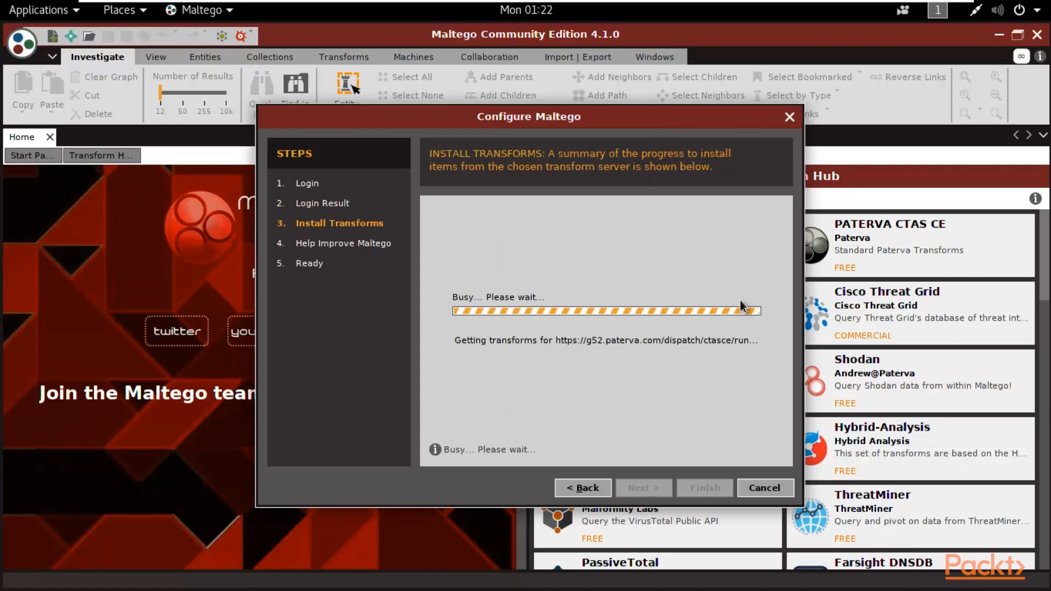
- Finish setup after 148 transforms and 39 entities install, choosing to open a blank graph
drag(593, 124, 334, 60)
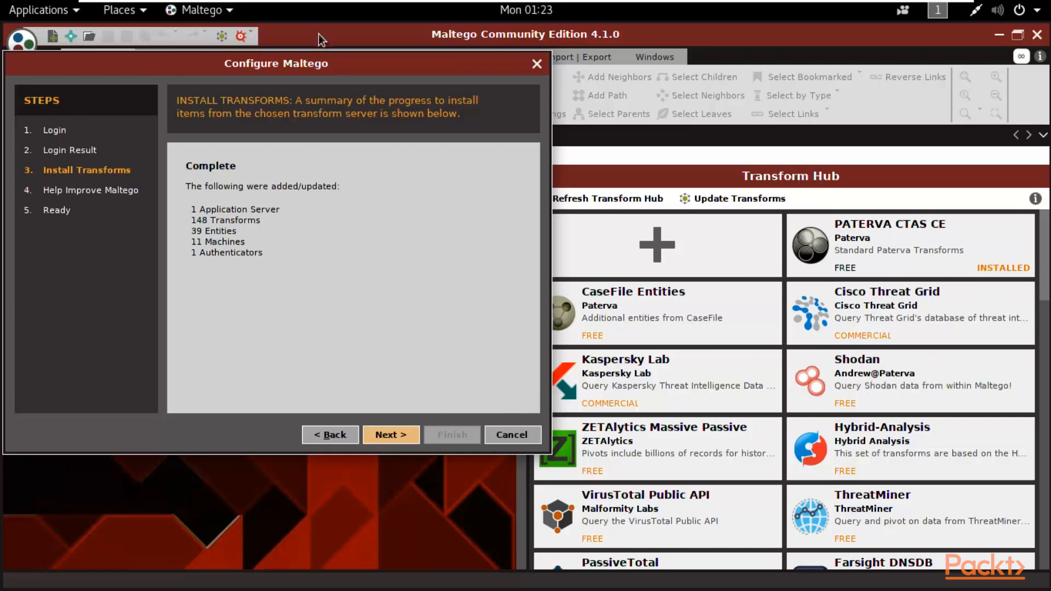
drag(344, 72, 507, 80)
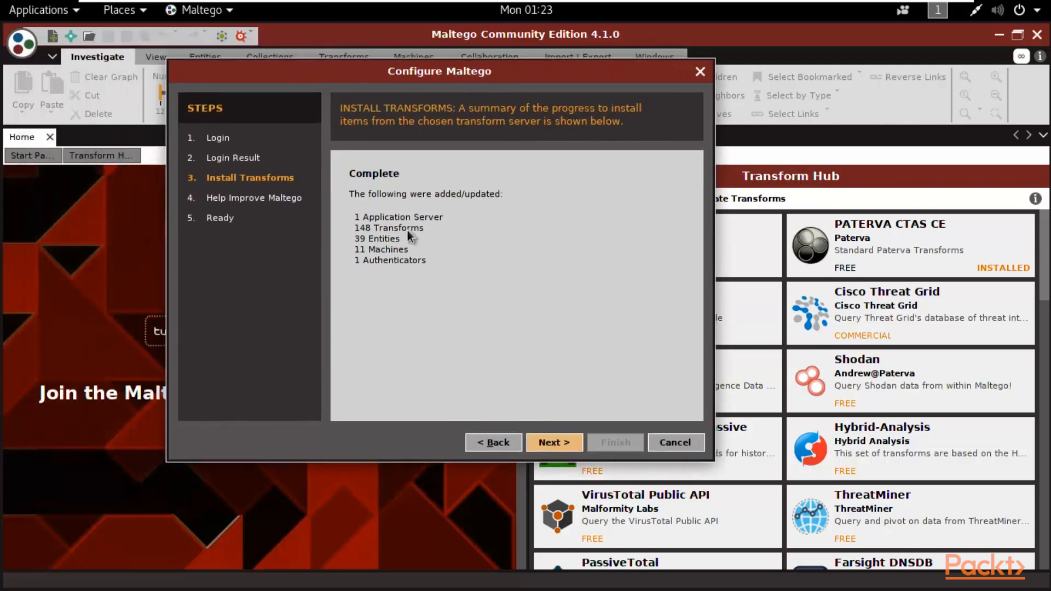
click(549, 444)
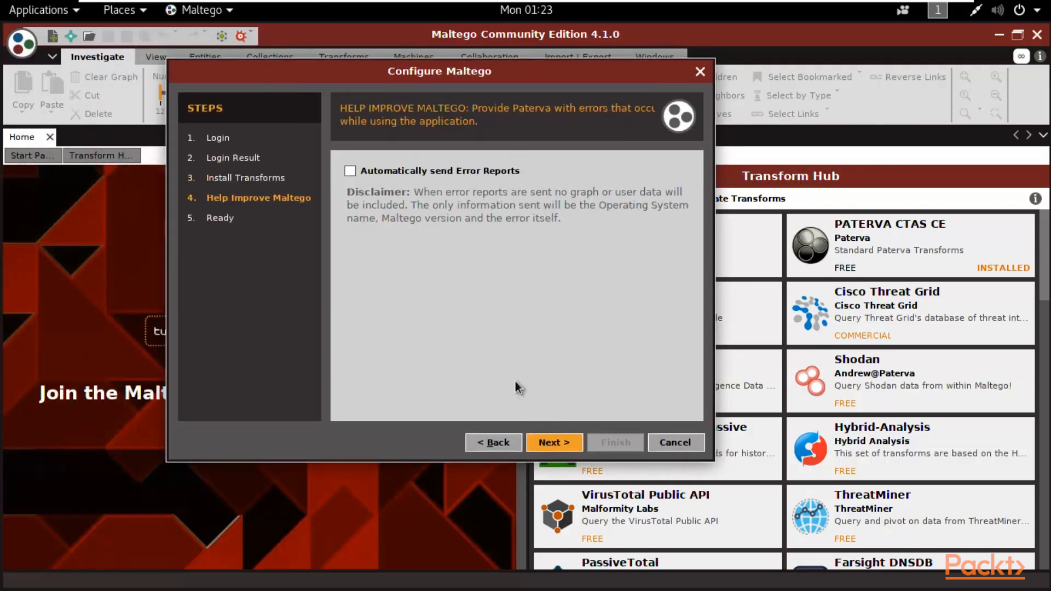
click(540, 444)
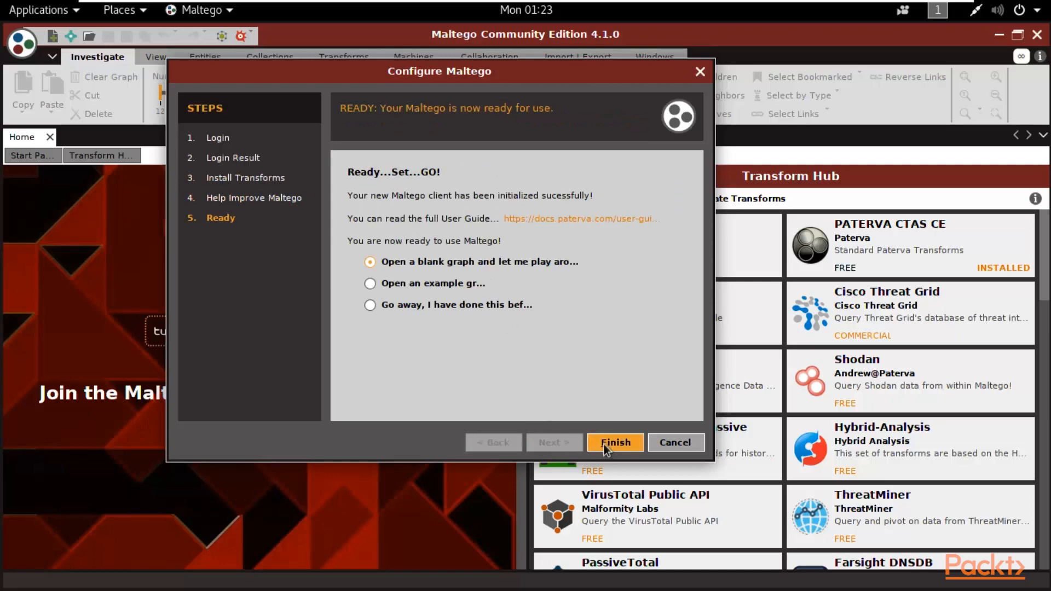
click(604, 442)
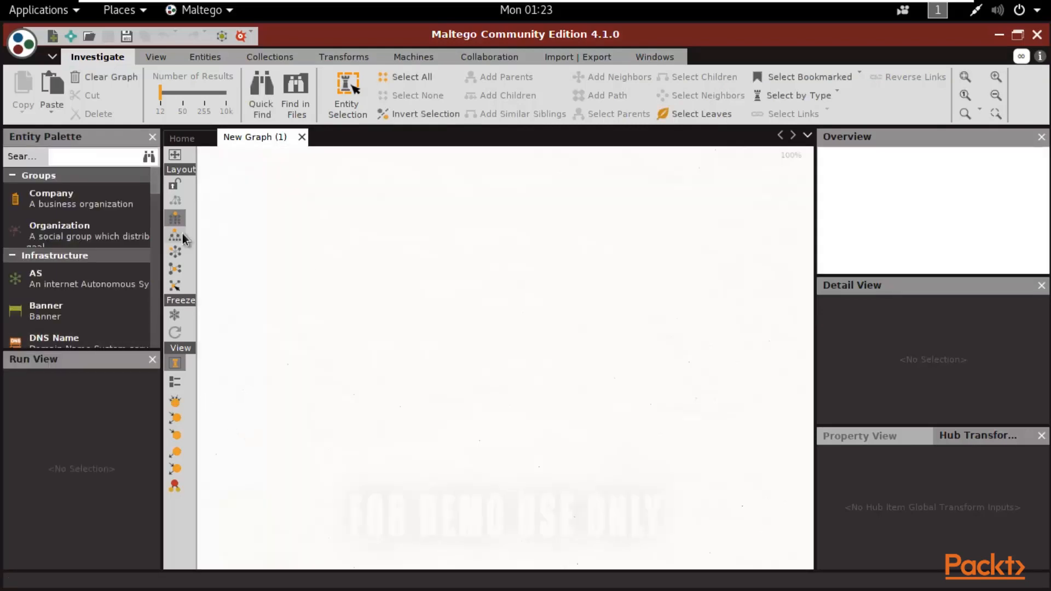
- Reopen the Home page from the Windows tab to show the Transform Hub
click(651, 59)
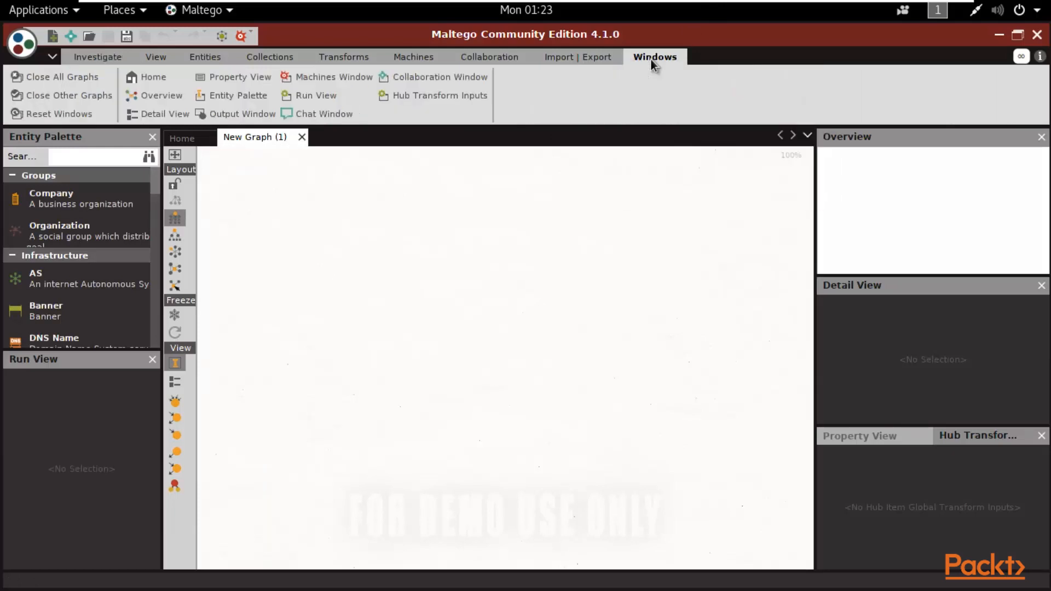
click(140, 83)
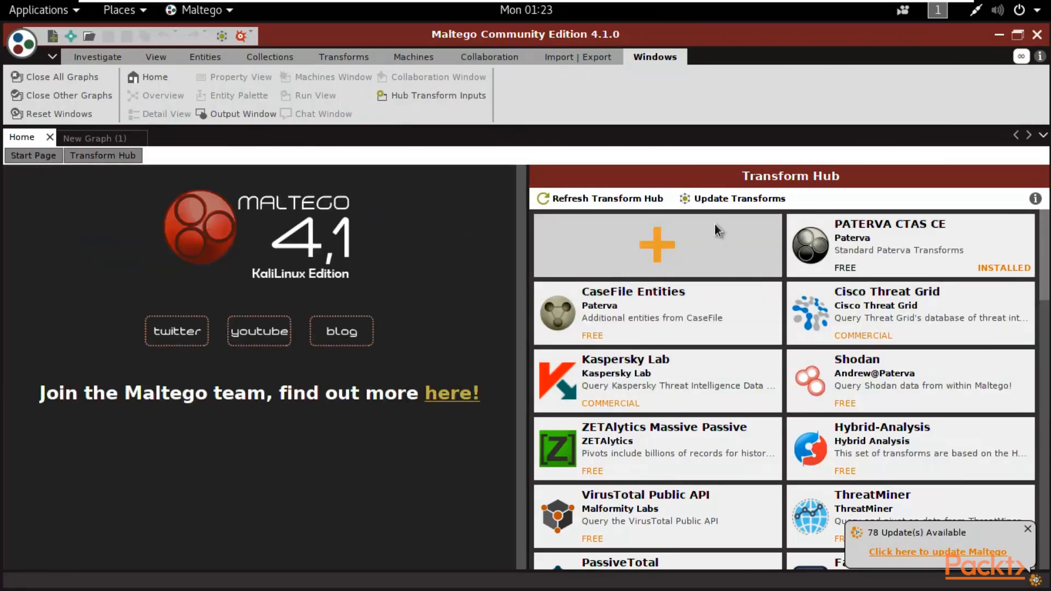
mouse_move(1010, 271)
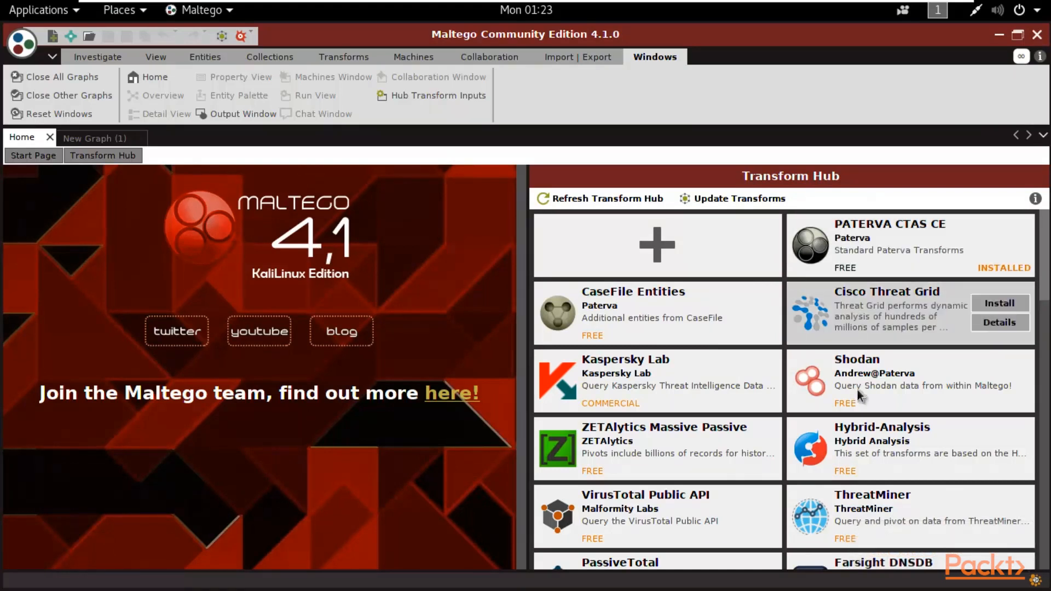
- Install the Shodan transform package from the Transform Hub, confirming the installation
mouse_move(896, 379)
scroll(876, 318, down, 1)
scroll(843, 361, down, 2)
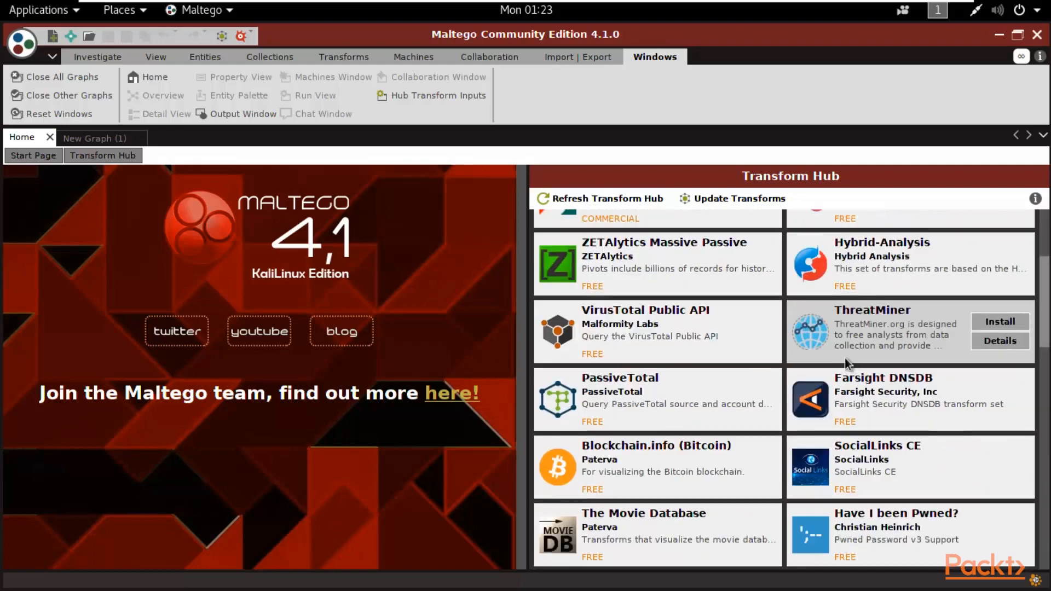
scroll(853, 346, up, 2)
mouse_move(879, 285)
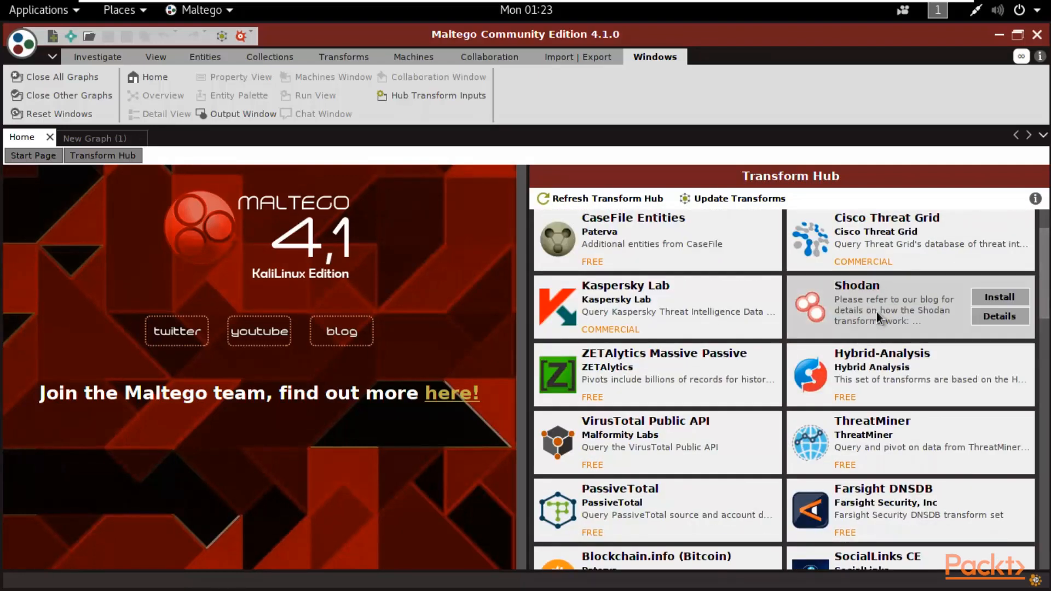
click(997, 297)
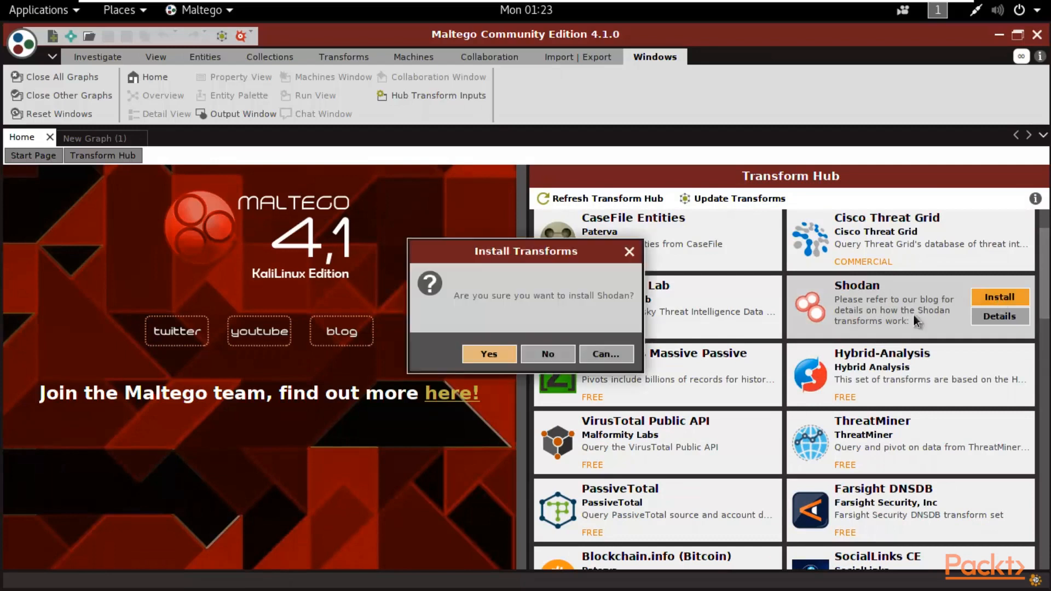
click(503, 359)
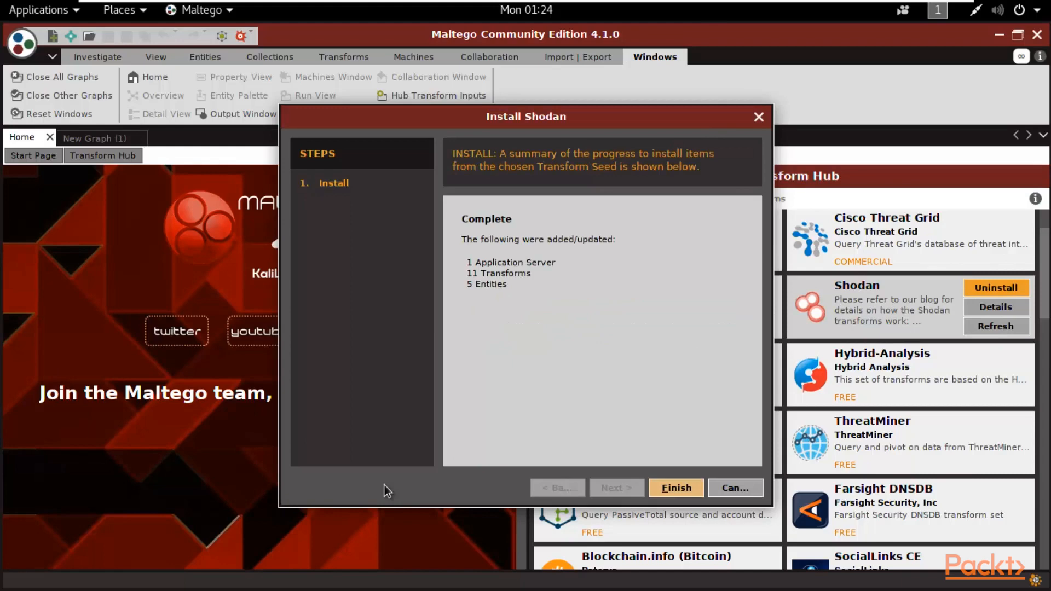
click(676, 488)
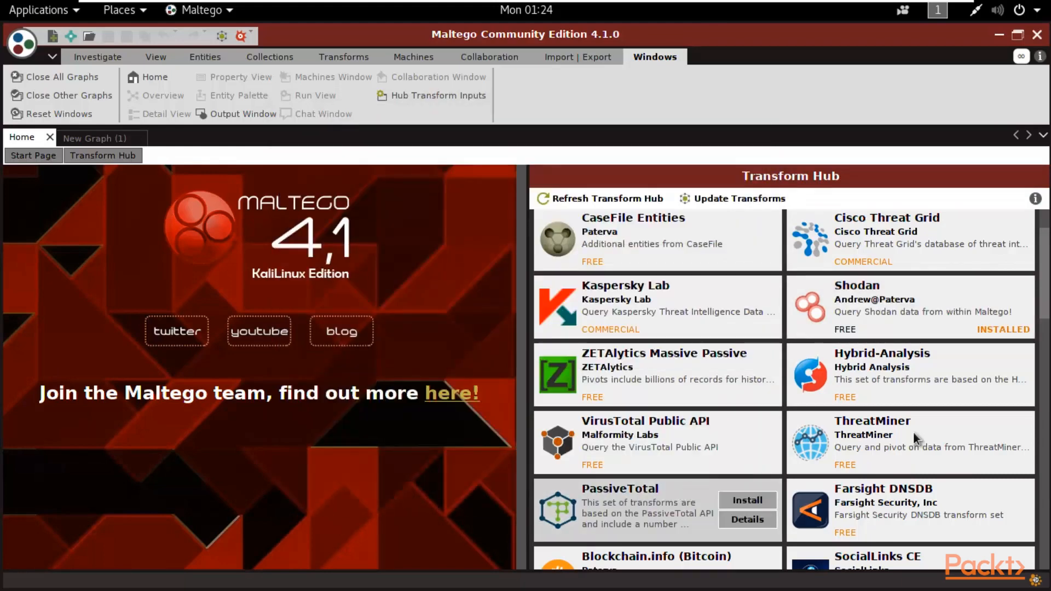
mouse_move(989, 368)
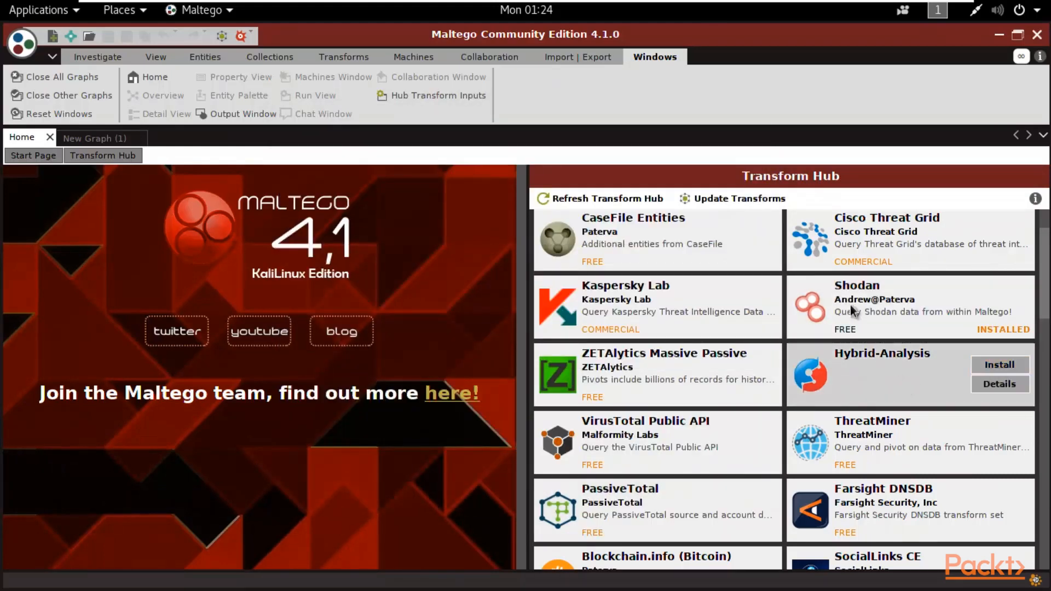
scroll(921, 313, down, 5)
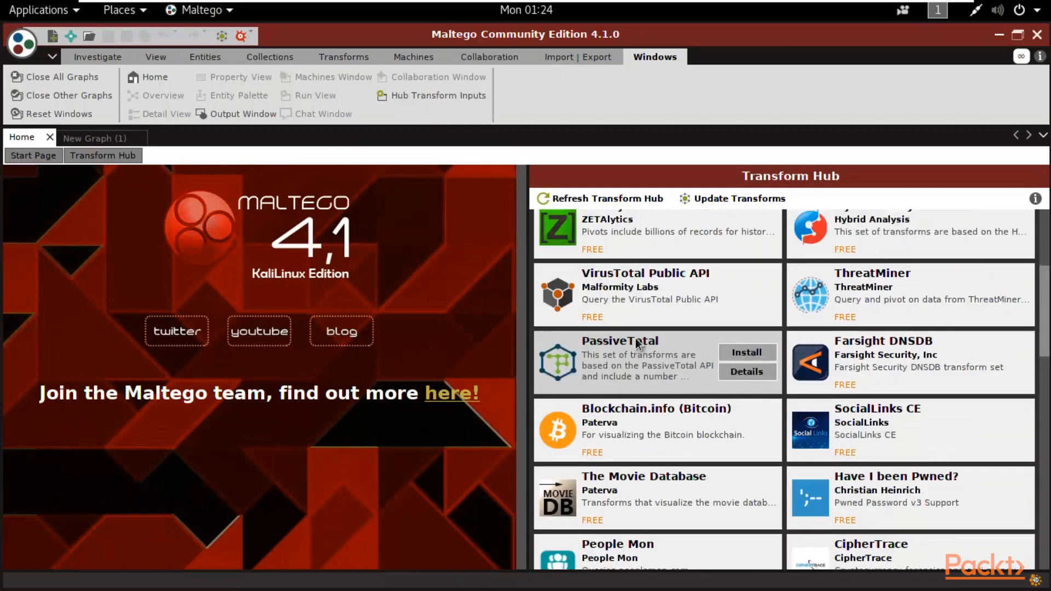
scroll(637, 344, down, 3)
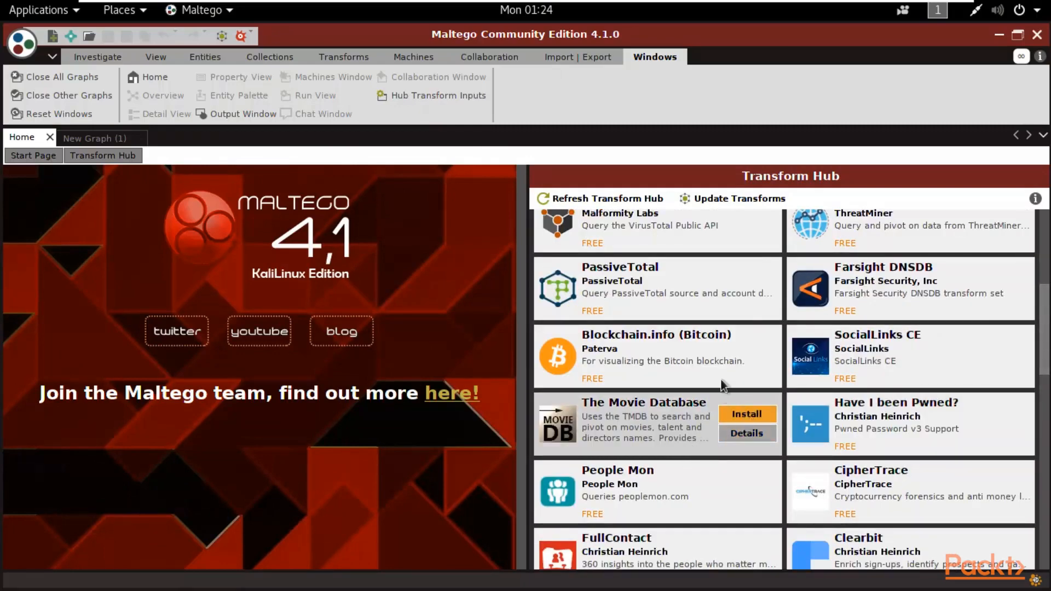
mouse_move(703, 311)
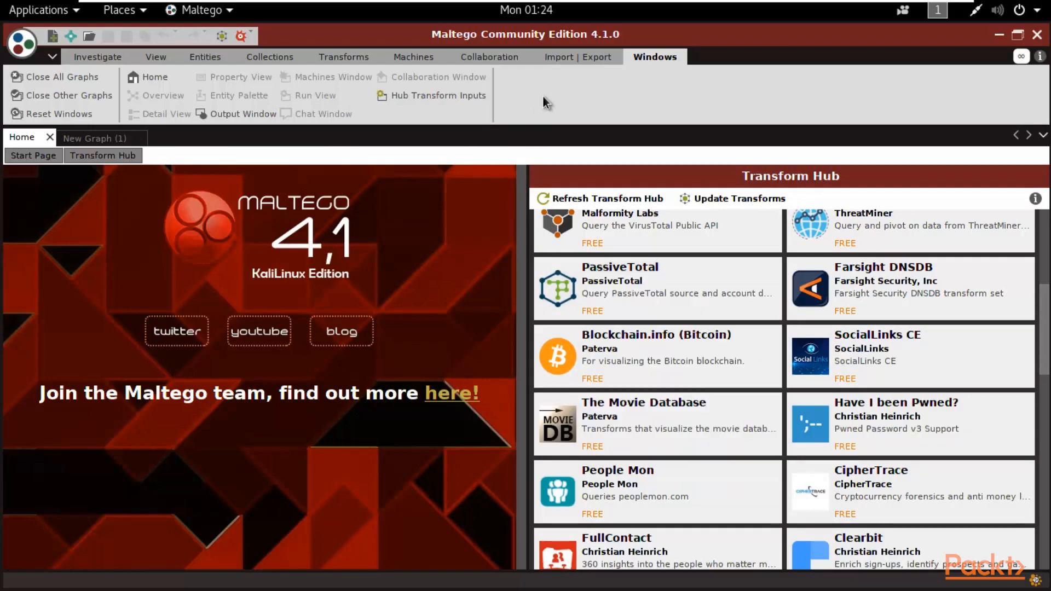
click(52, 40)
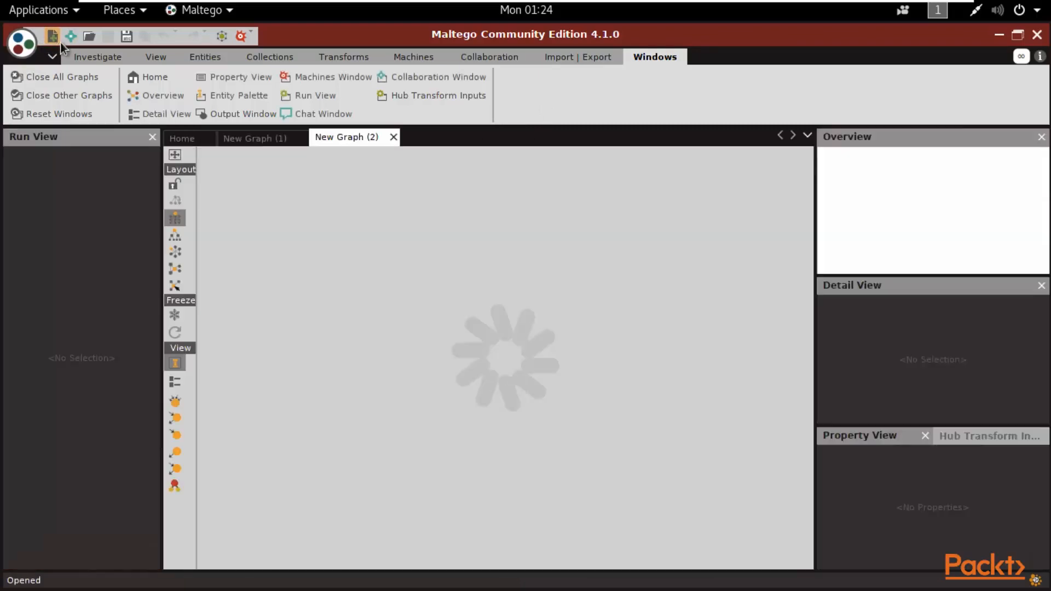
click(393, 138)
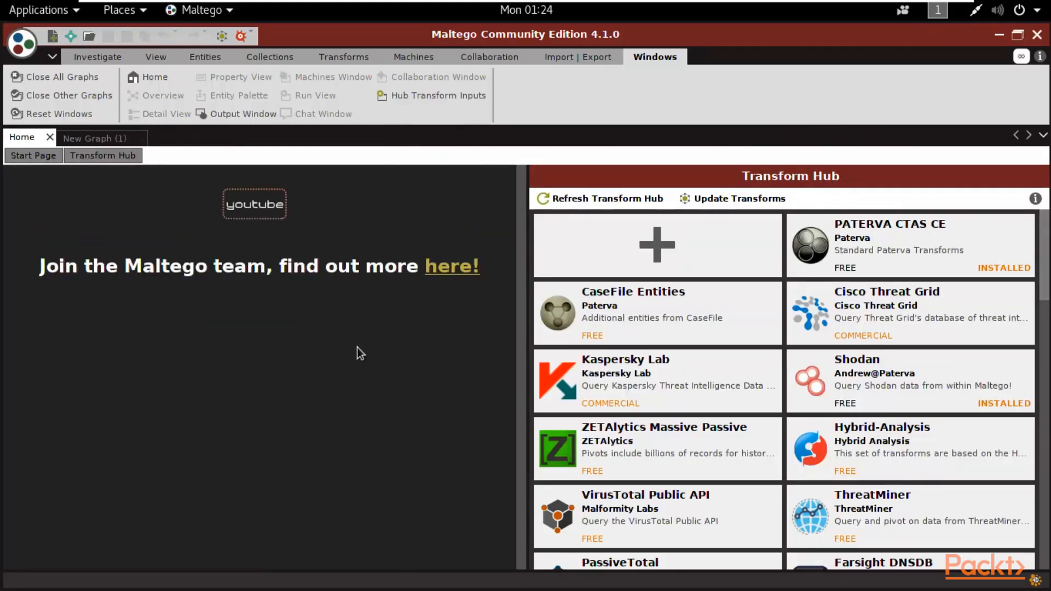
- On New Graph (1), minimize the Run View, collapse all palette categories, and expand only Personal
click(131, 138)
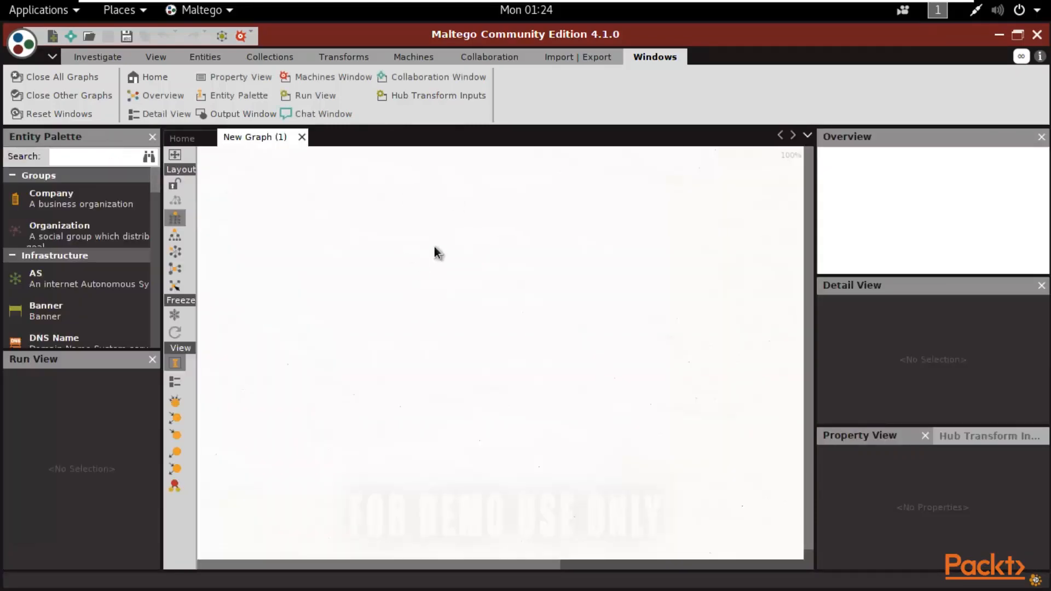
click(153, 362)
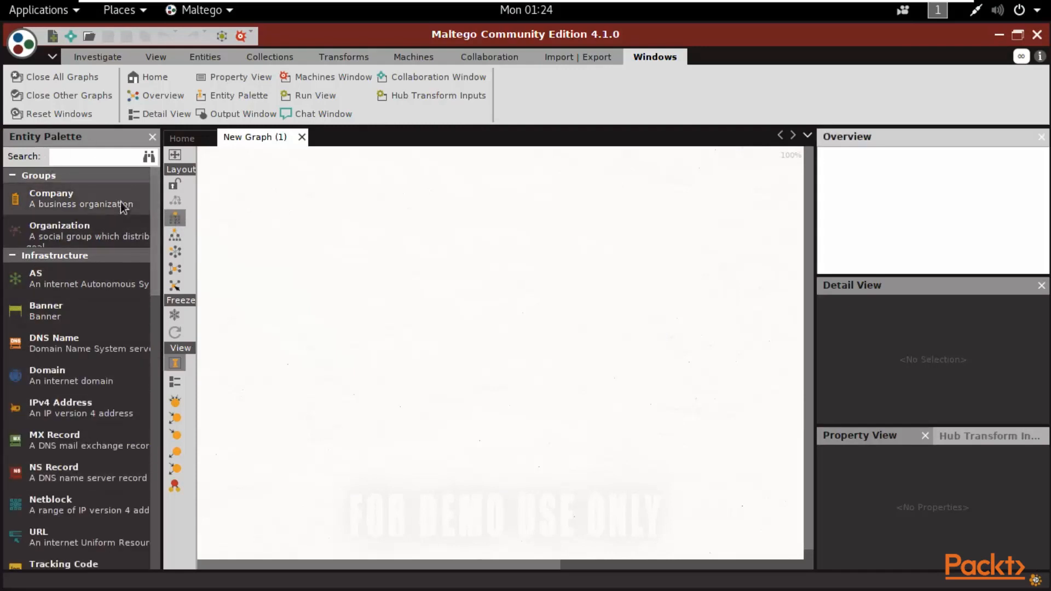
click(11, 177)
click(12, 191)
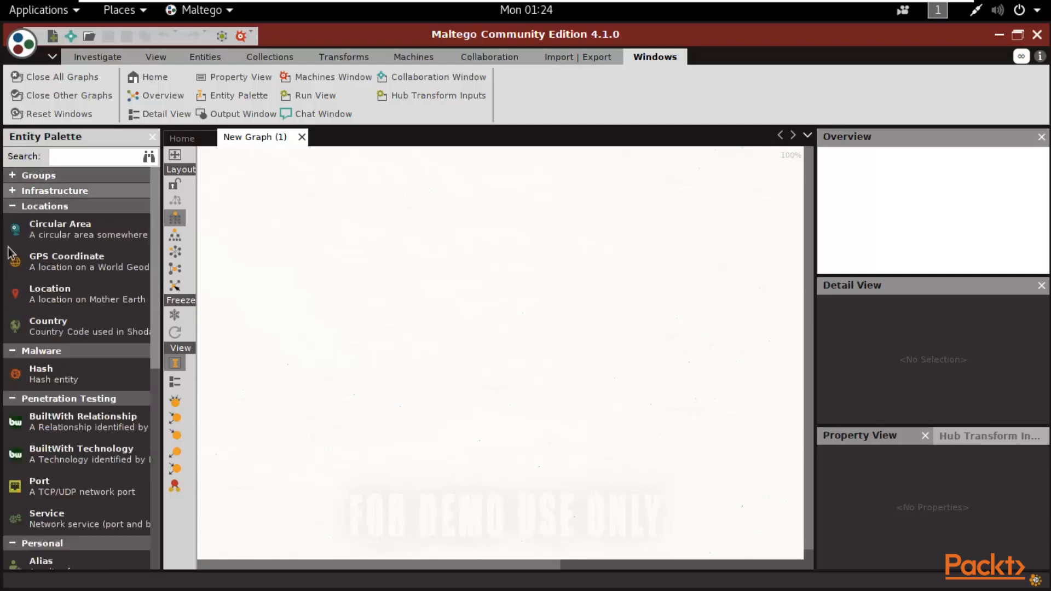
click(14, 206)
click(19, 222)
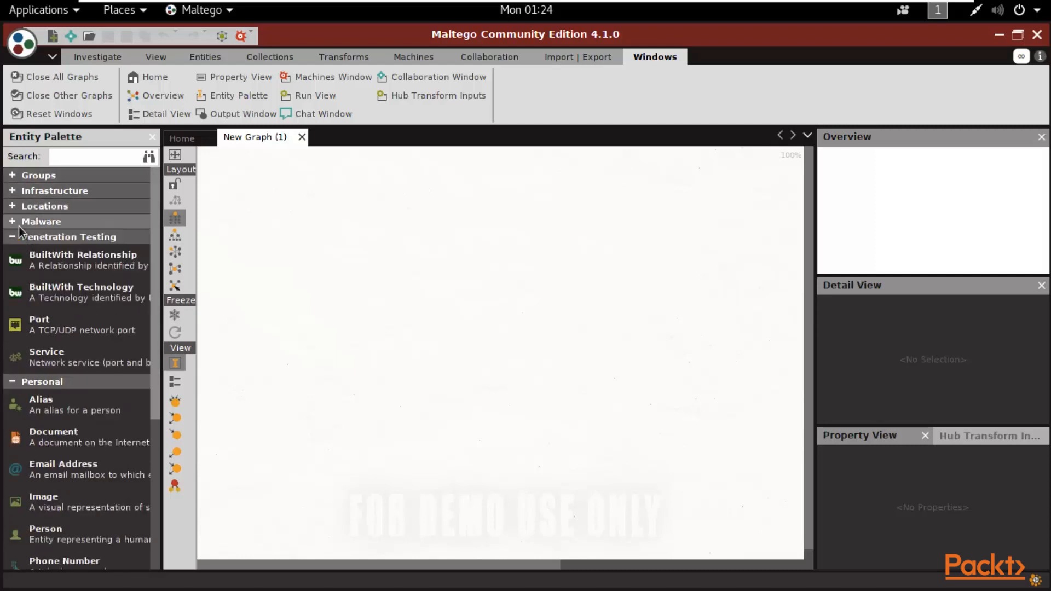
click(15, 236)
click(14, 252)
click(8, 268)
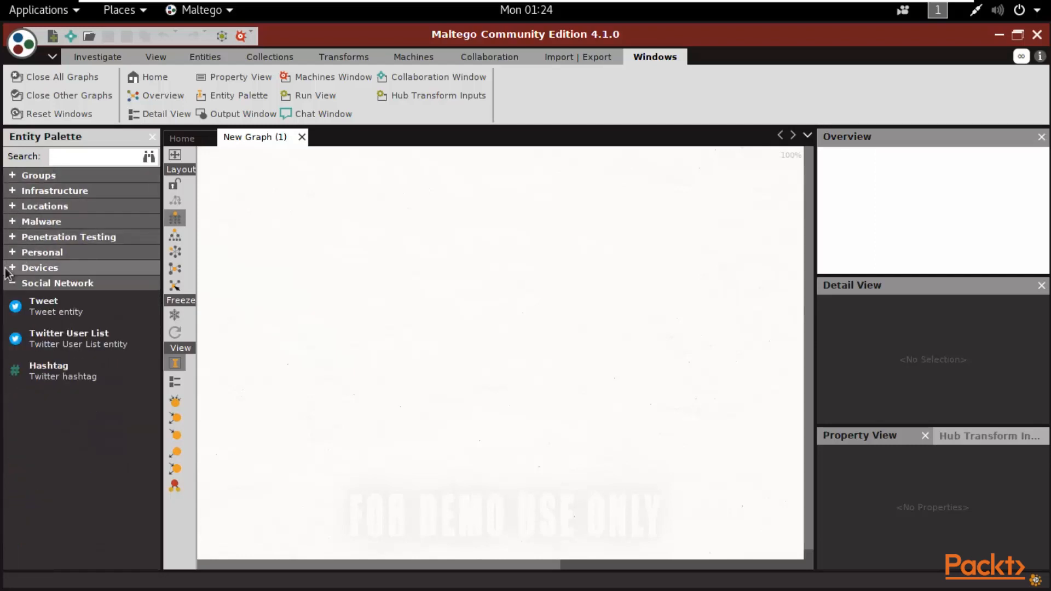
click(12, 283)
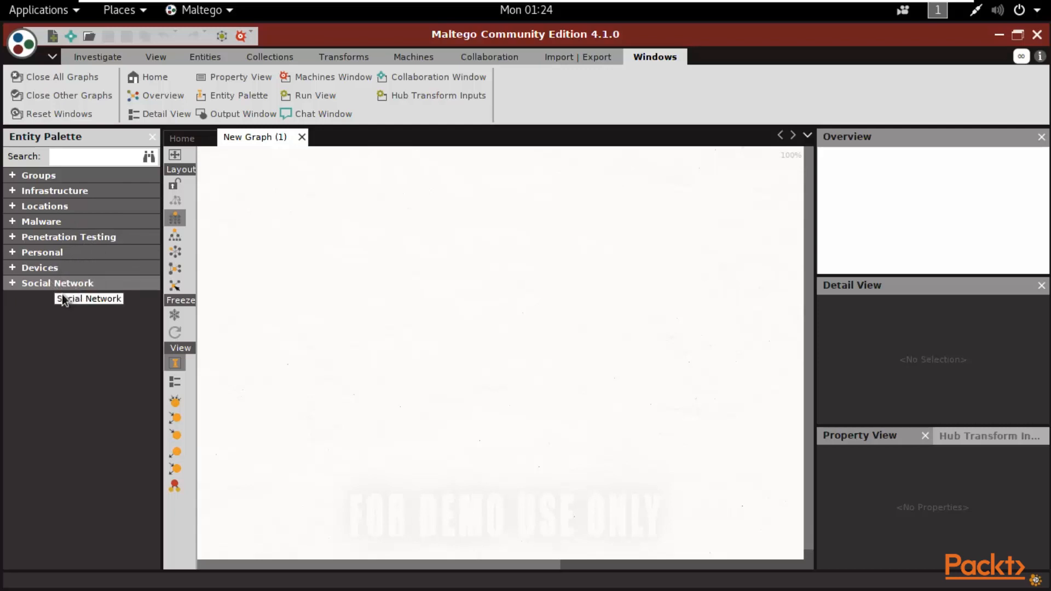
click(9, 253)
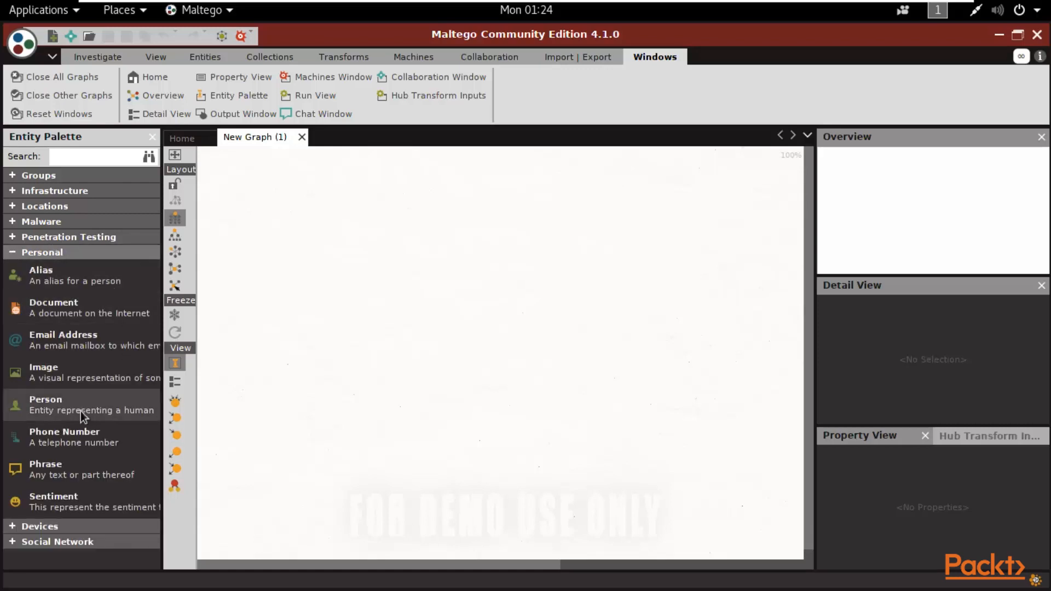
- Drop a Person entity onto the canvas and replace its default label with the target's full name
drag(71, 408, 384, 219)
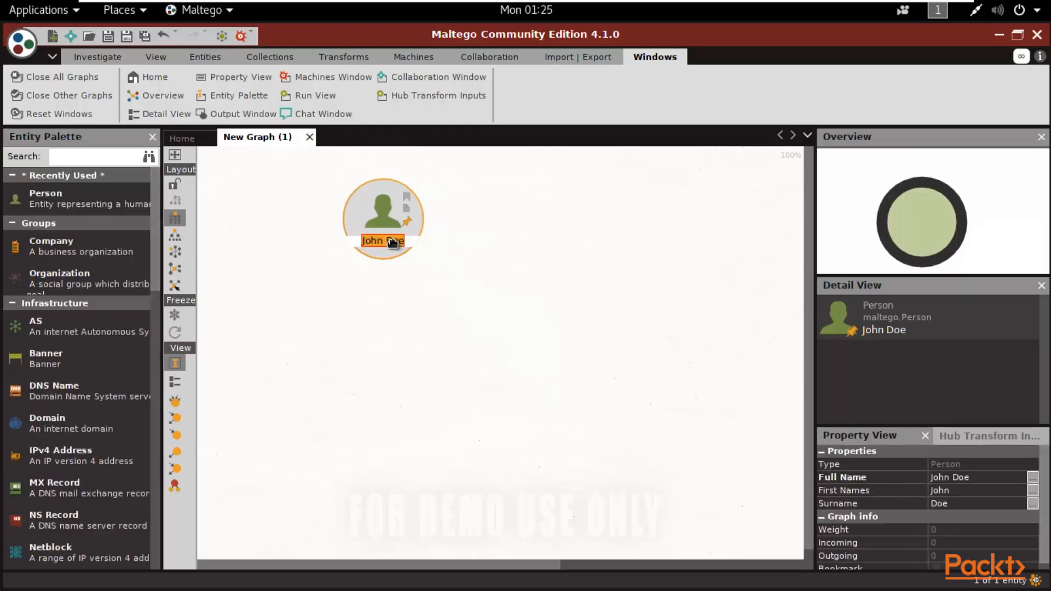
key(BackSpace)
text(Bill Gates)
key(Return)
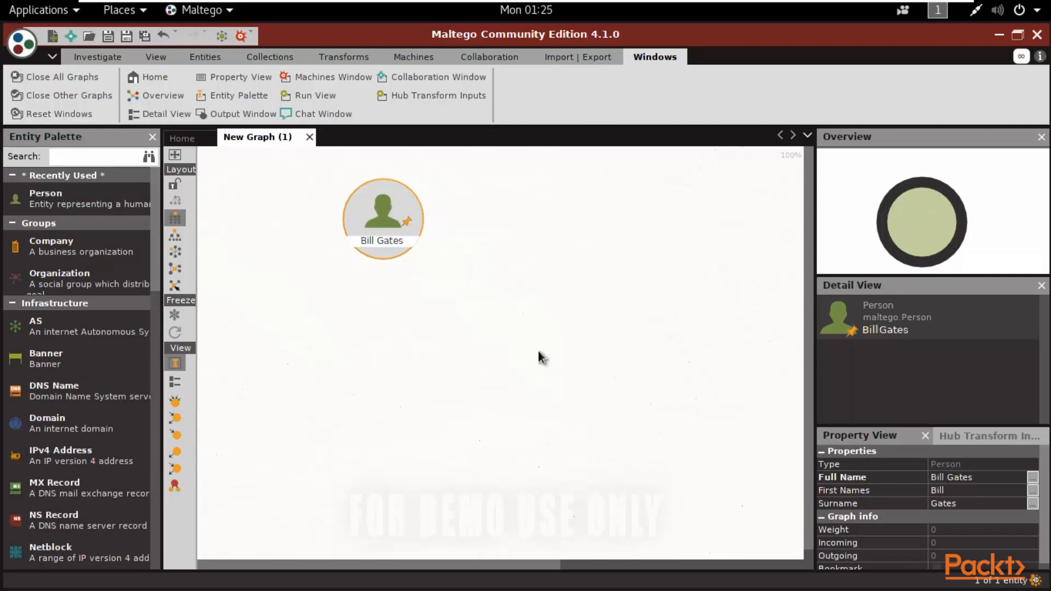
- Run To Email Address [Verify common] and To Email Addresses [PGP] on the person
right_click(379, 219)
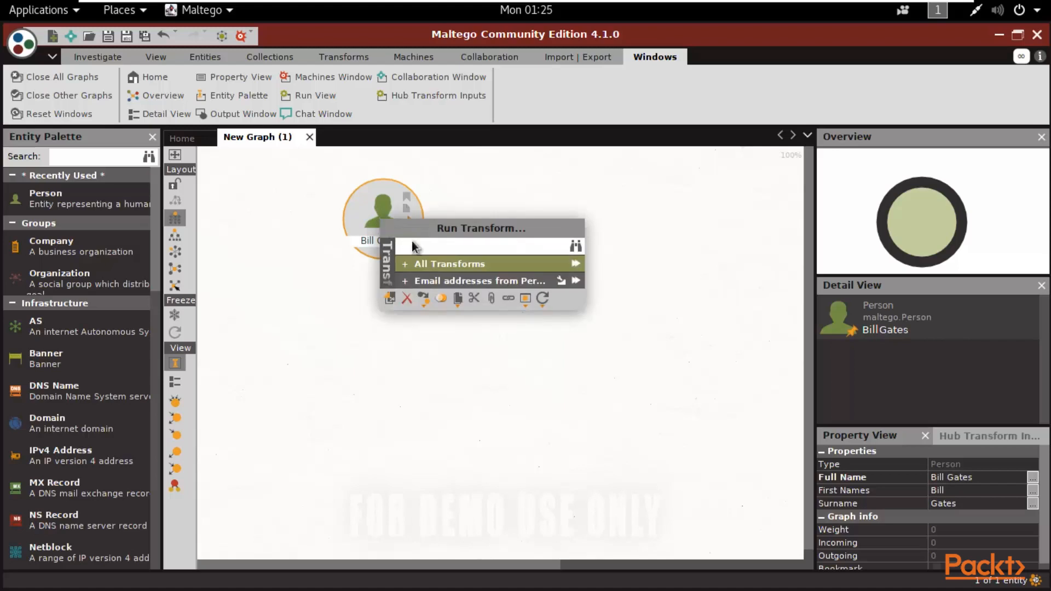
click(438, 267)
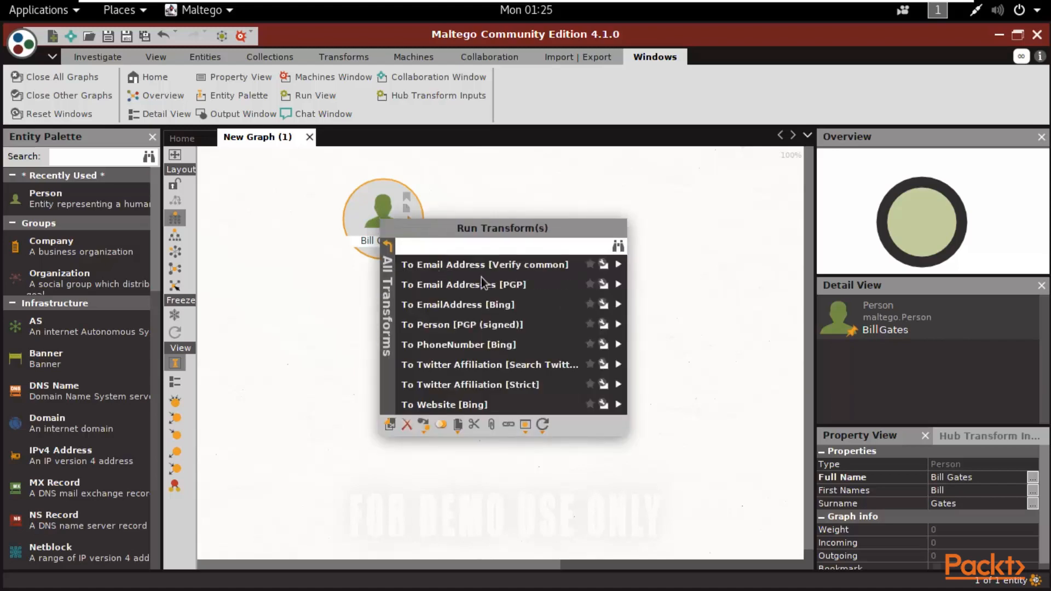
click(436, 264)
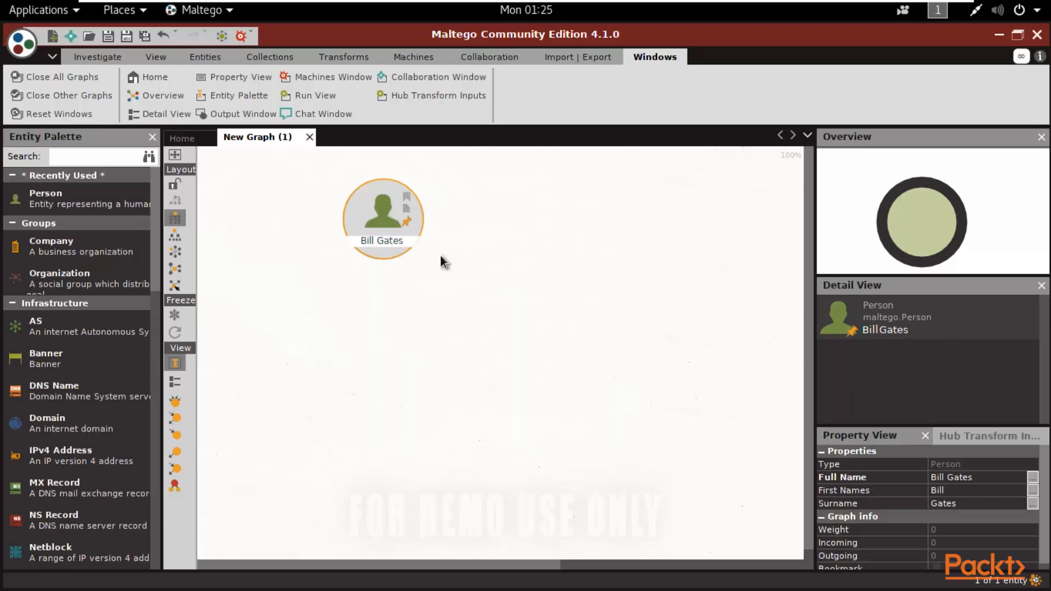
right_click(398, 225)
click(457, 281)
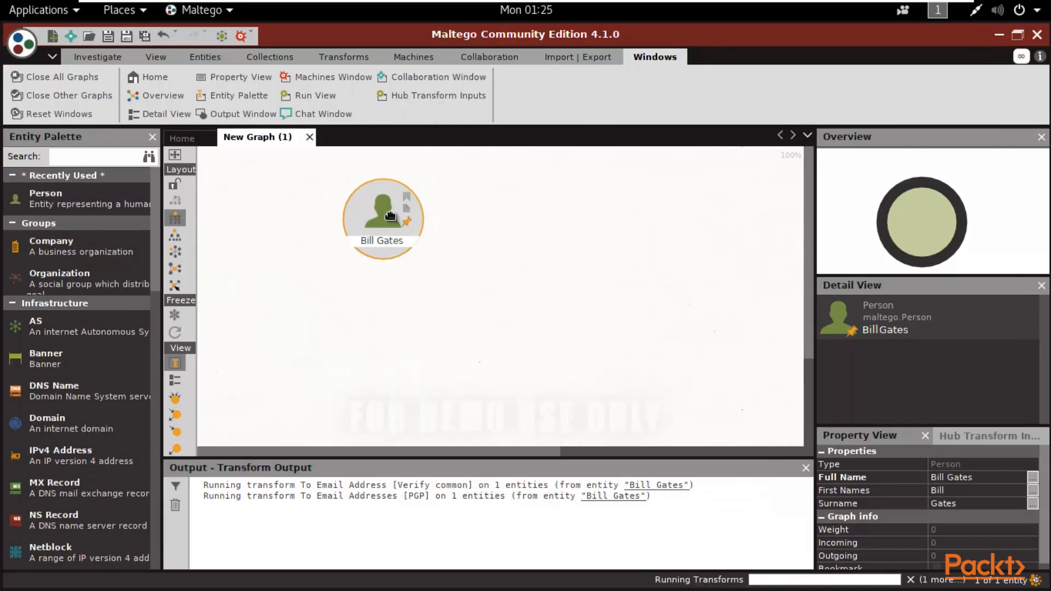
- Try the Bing email-address lookup on the person and cancel its input request
right_click(390, 215)
click(456, 298)
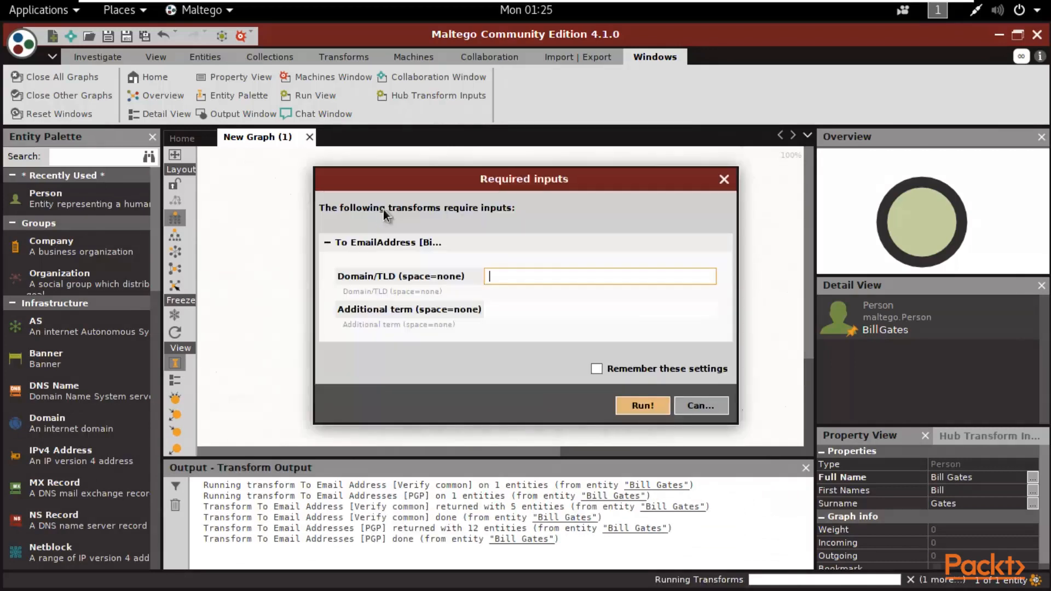
click(704, 406)
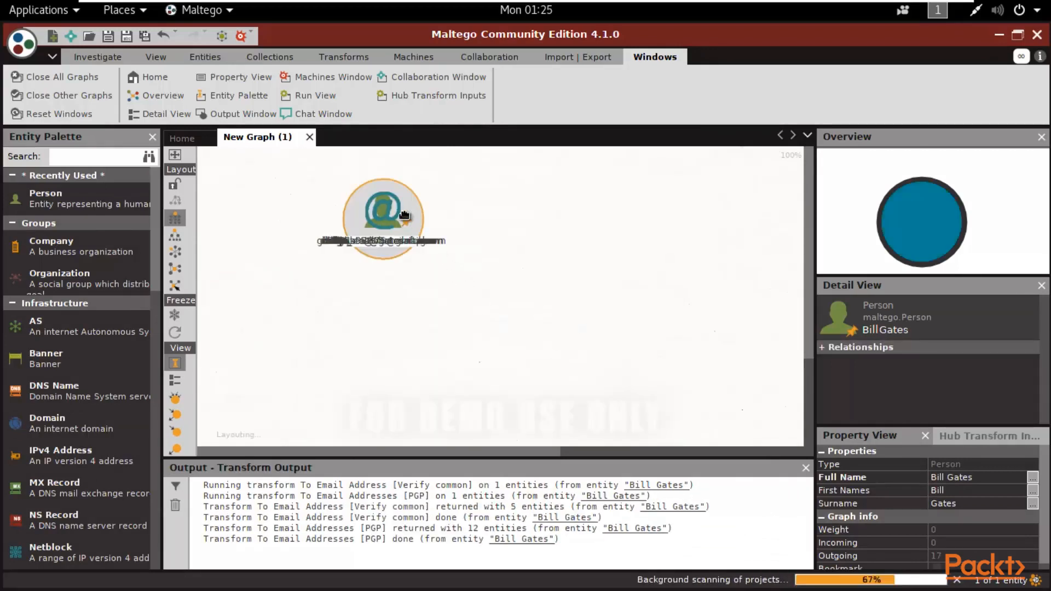
- Try the To PhoneNumber [Bing] and To Website [Bing] lookups, cancelling both input dialogs
right_click(393, 187)
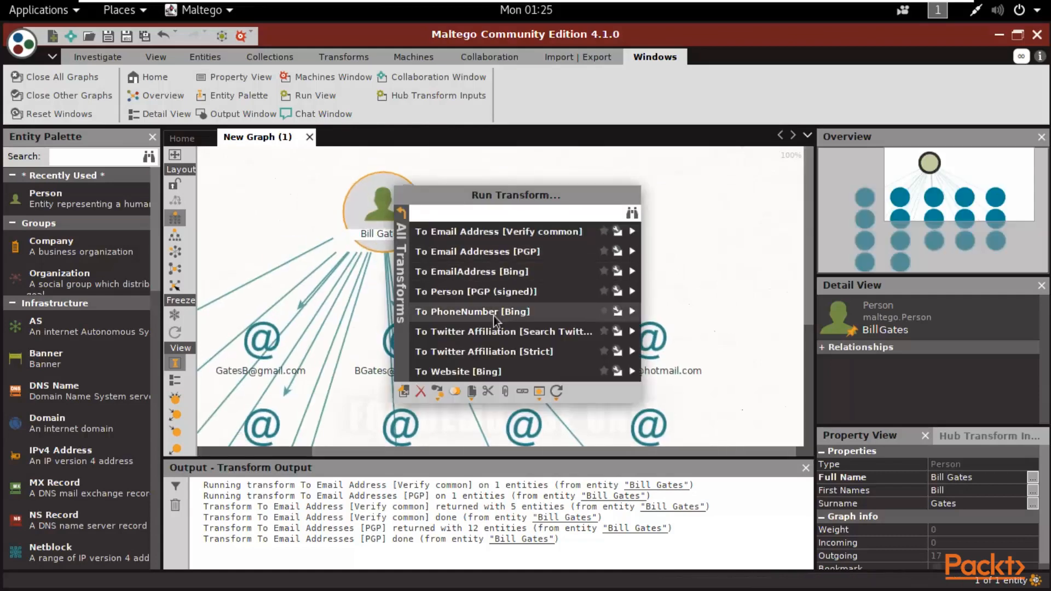
click(487, 313)
key(Escape)
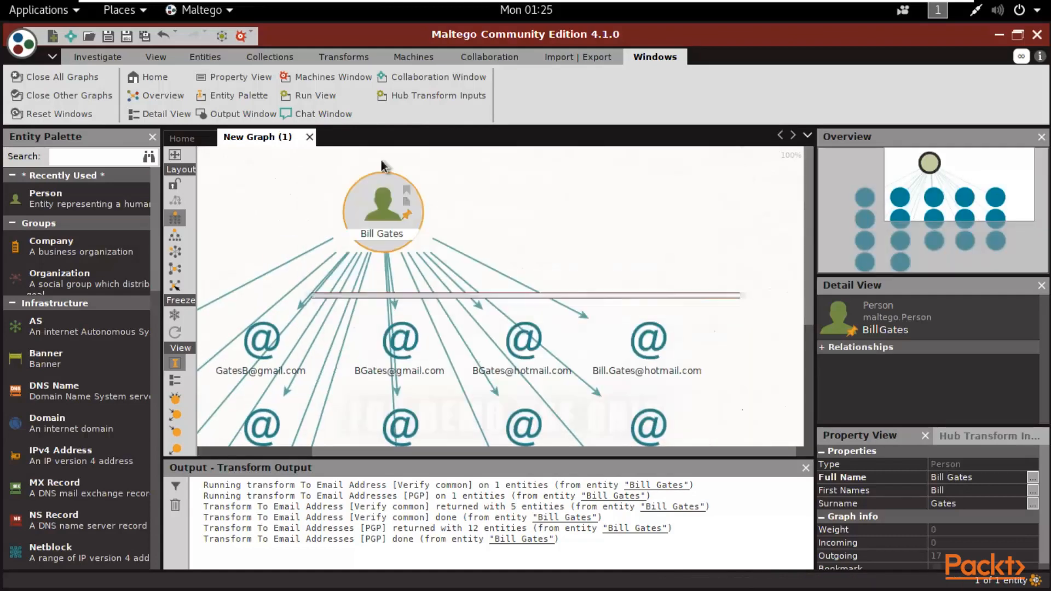
right_click(388, 185)
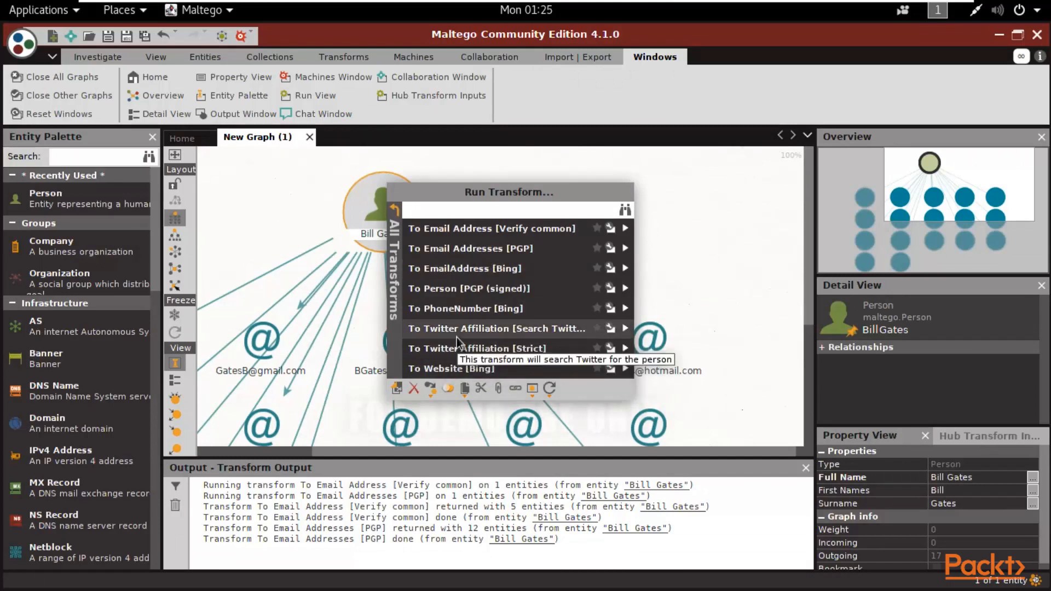
click(460, 367)
click(695, 404)
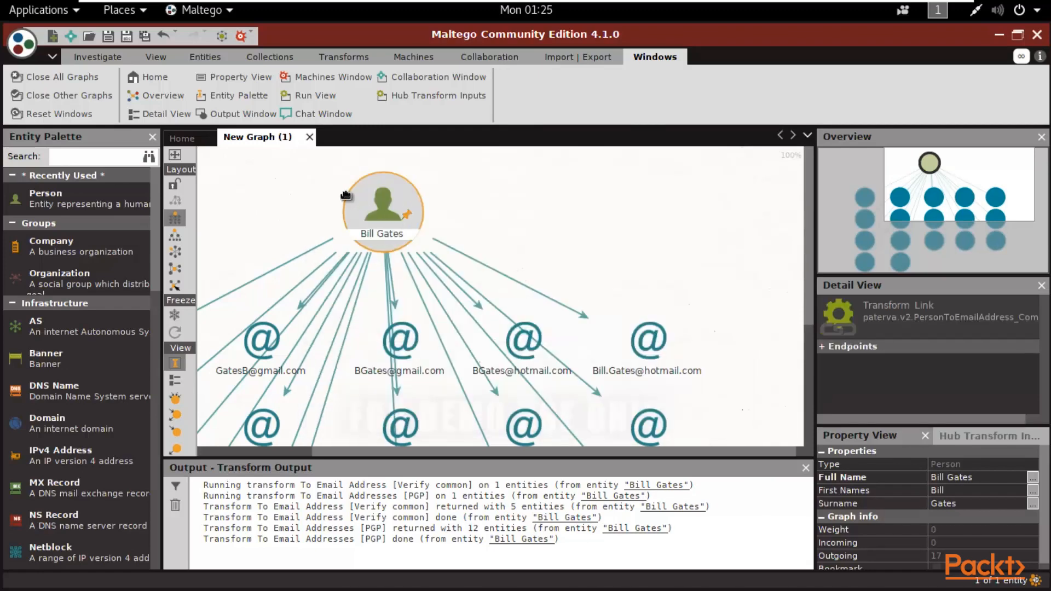
- Drag the Output panel border down to give the graph more room
scroll(485, 251, down, 5)
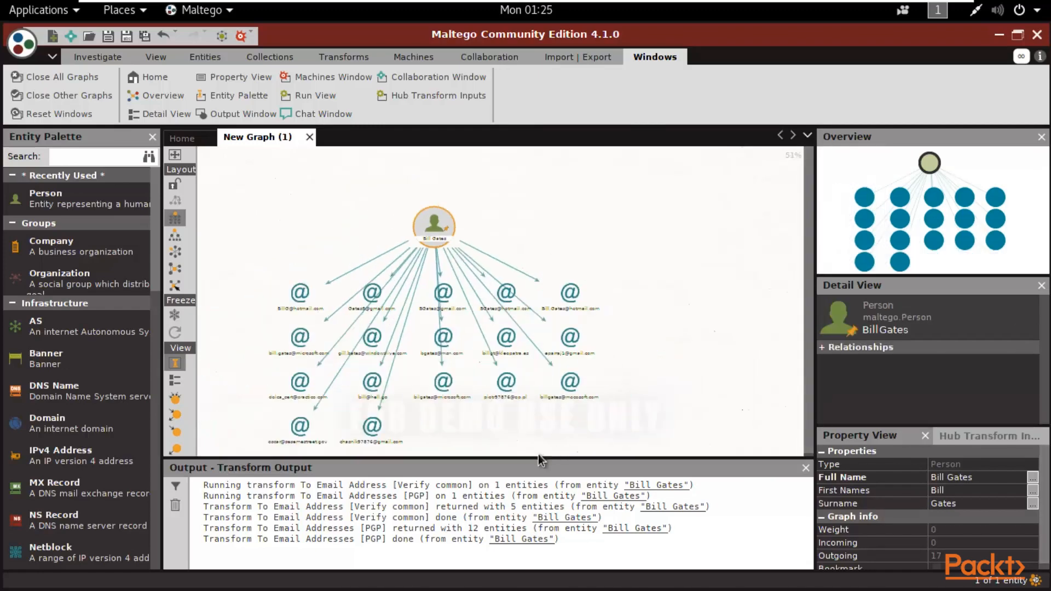
drag(559, 466, 559, 534)
scroll(432, 284, up, 5)
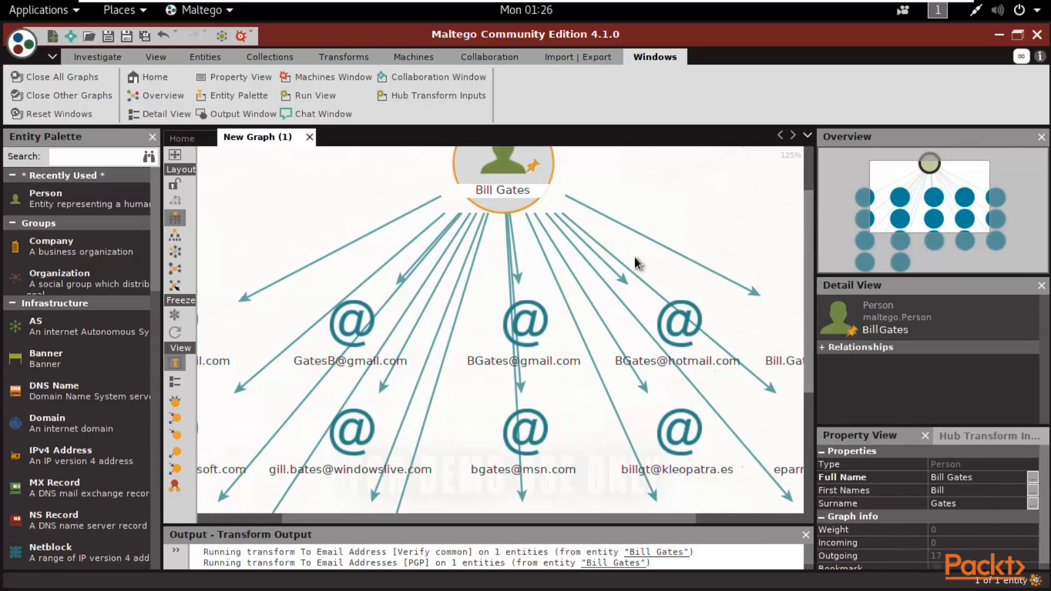
- Select one of the person's email links and reposition graph elements to review the results
scroll(636, 258, down, 1)
click(649, 241)
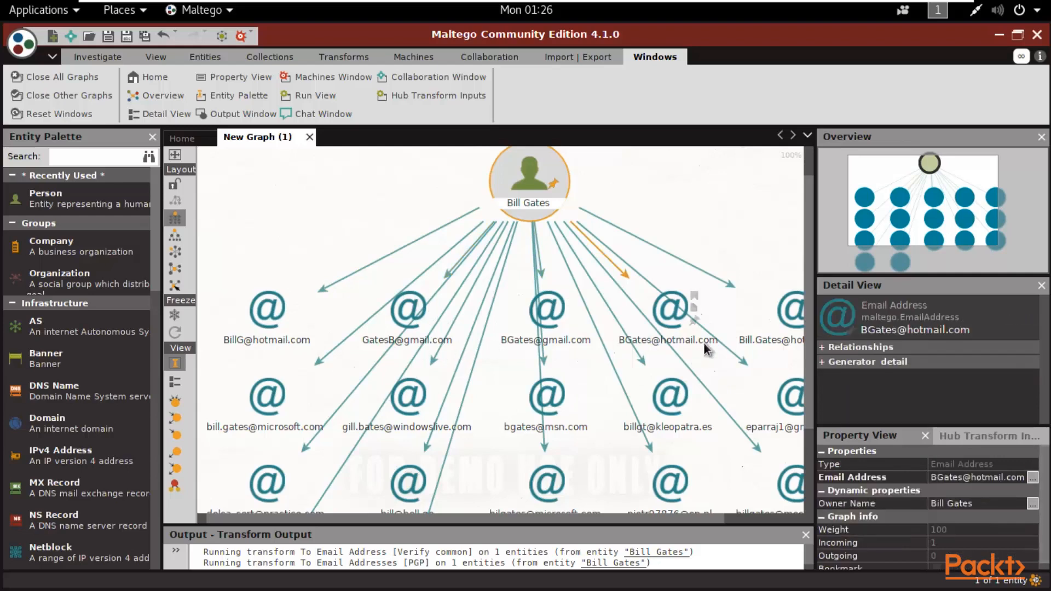
drag(809, 195, 790, 285)
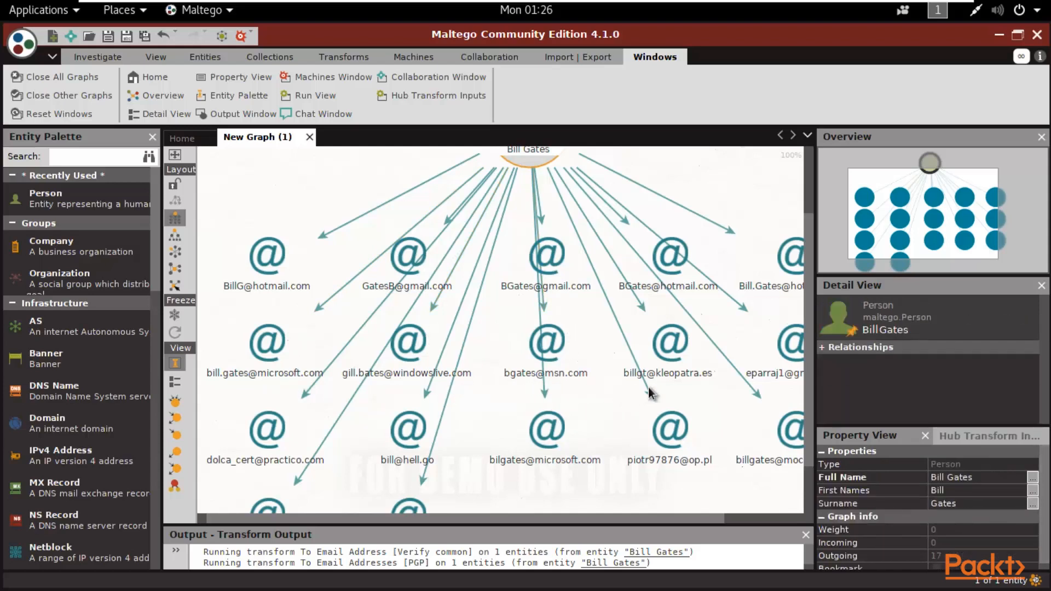
drag(617, 525, 524, 484)
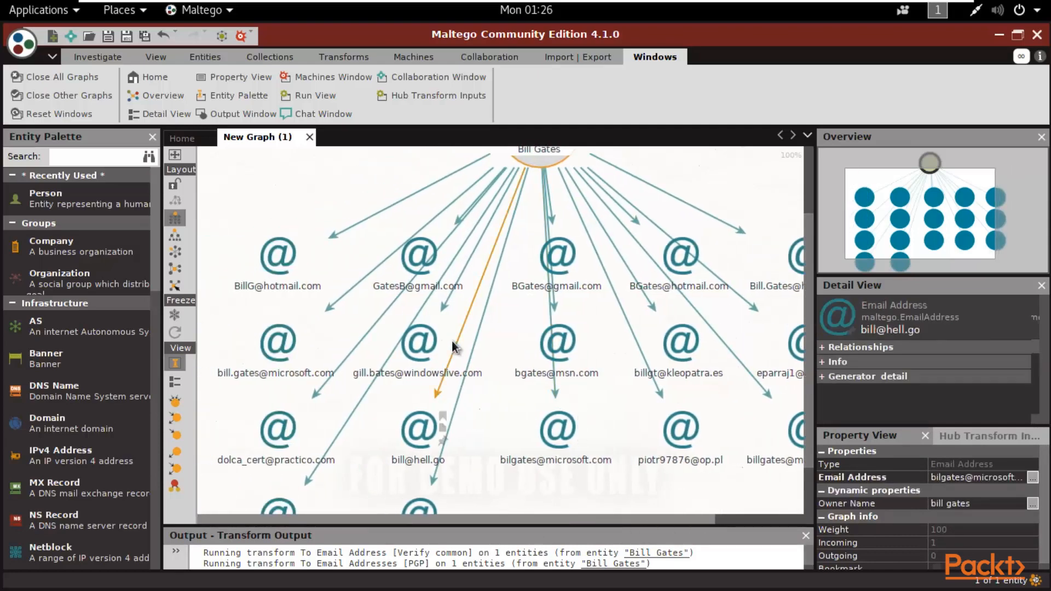
scroll(452, 340, down, 2)
scroll(452, 341, up, 2)
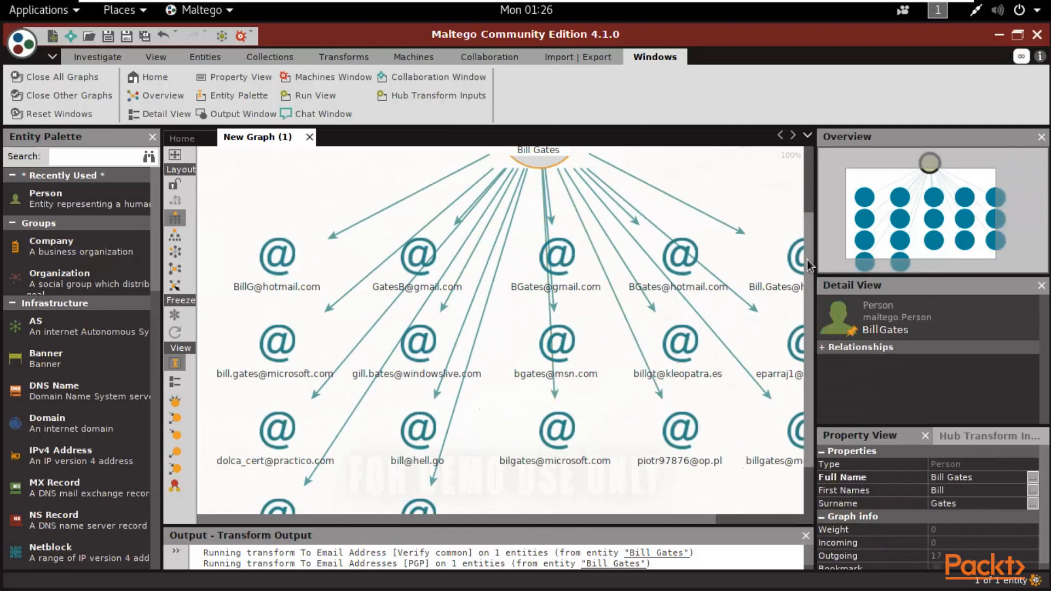
- Rearrange the 17 email-address nodes further and bring up the person's available transforms
drag(807, 259, 800, 376)
drag(353, 519, 685, 426)
drag(539, 518, 450, 520)
drag(805, 287, 809, 179)
scroll(563, 234, down, 3)
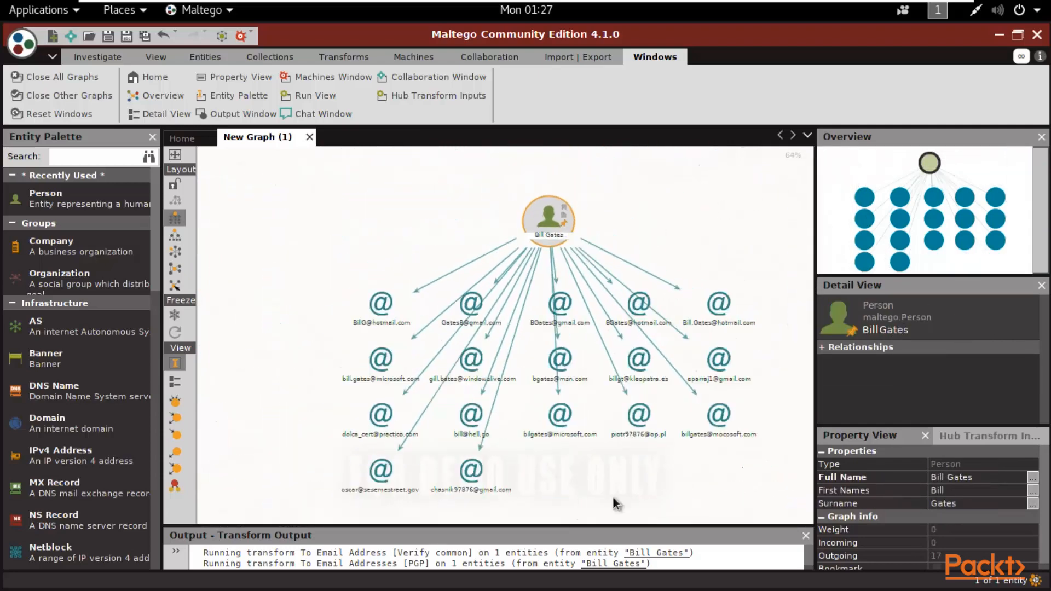
scroll(597, 306, up, 3)
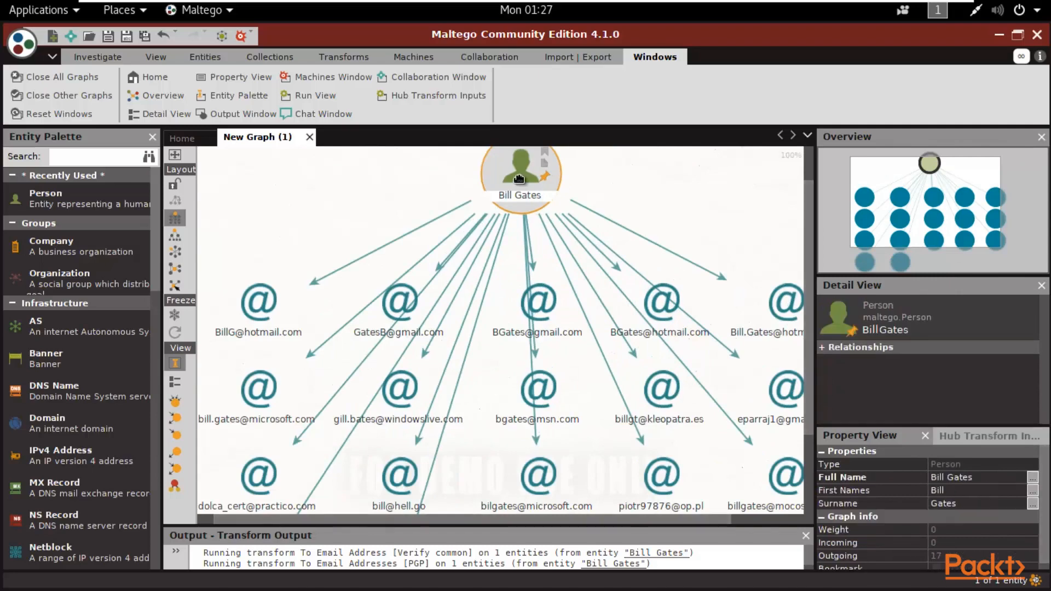
right_click(520, 183)
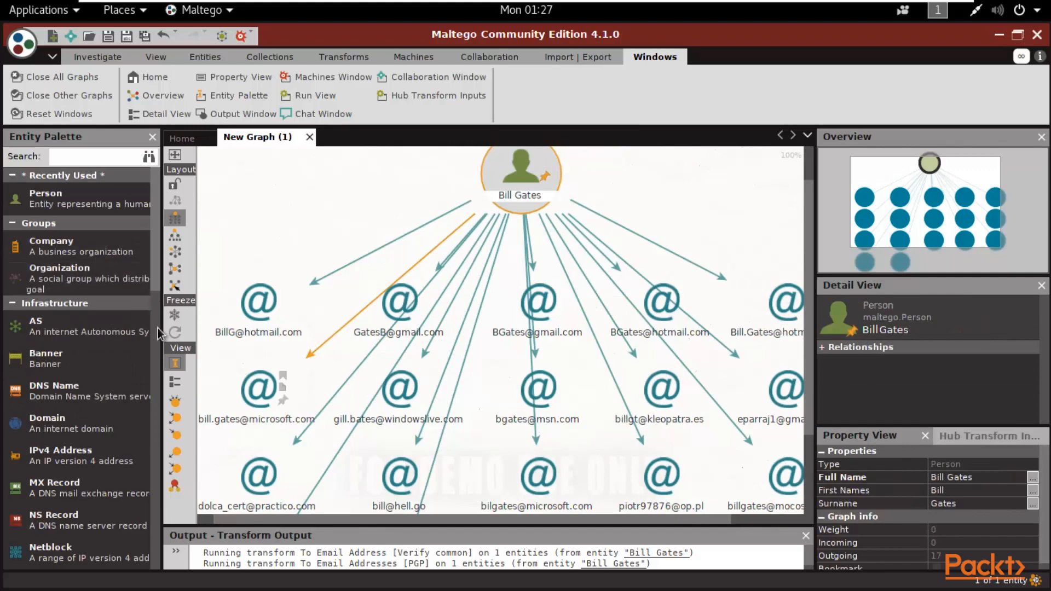
scroll(106, 287, down, 5)
scroll(105, 287, up, 5)
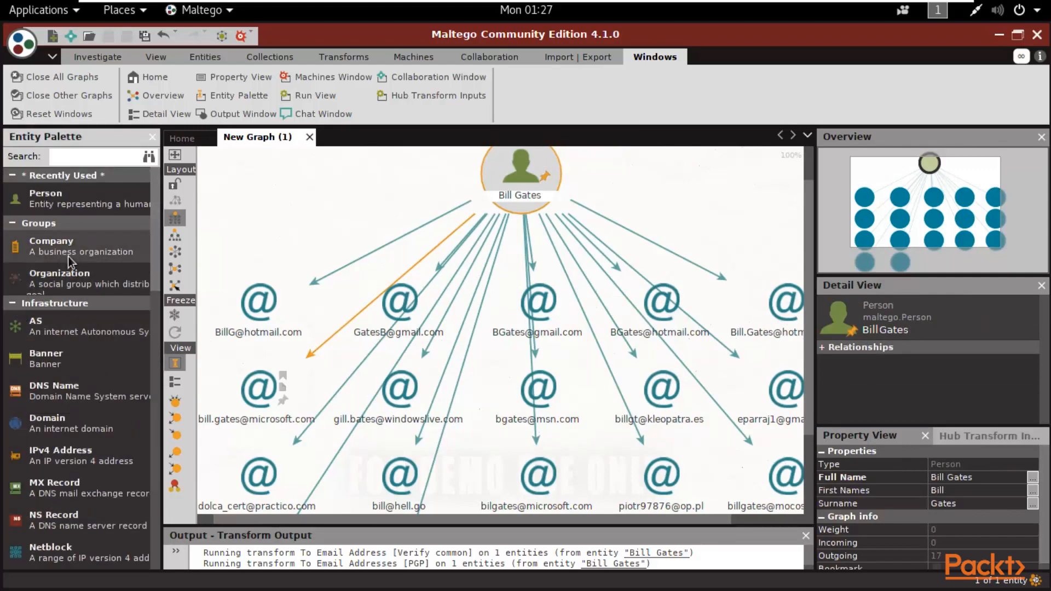
- Add a Company entity to the graph, rename it Google, and check its transforms
drag(57, 253, 245, 189)
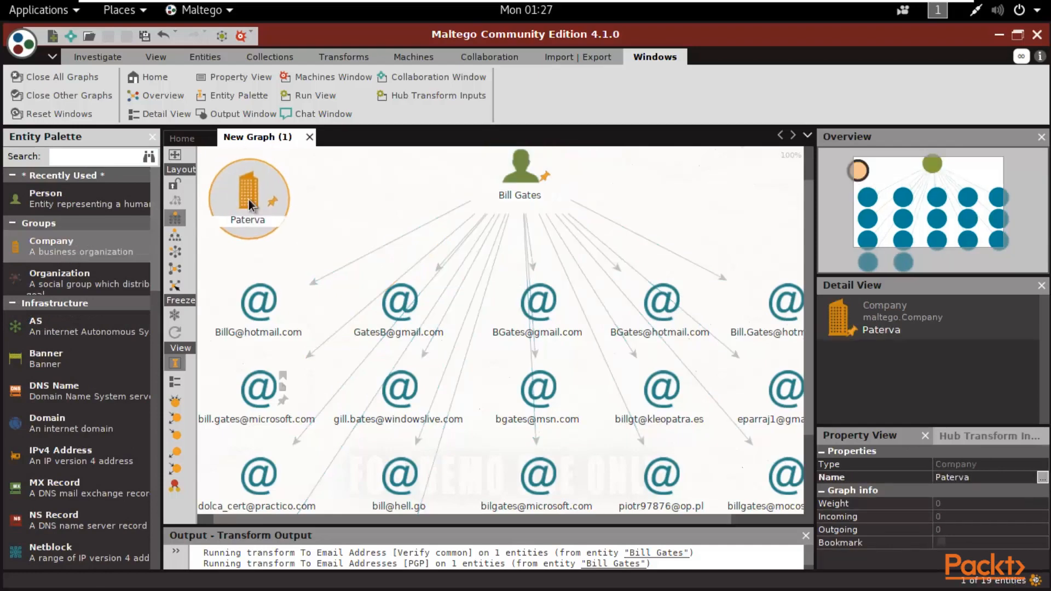
double_click(259, 219)
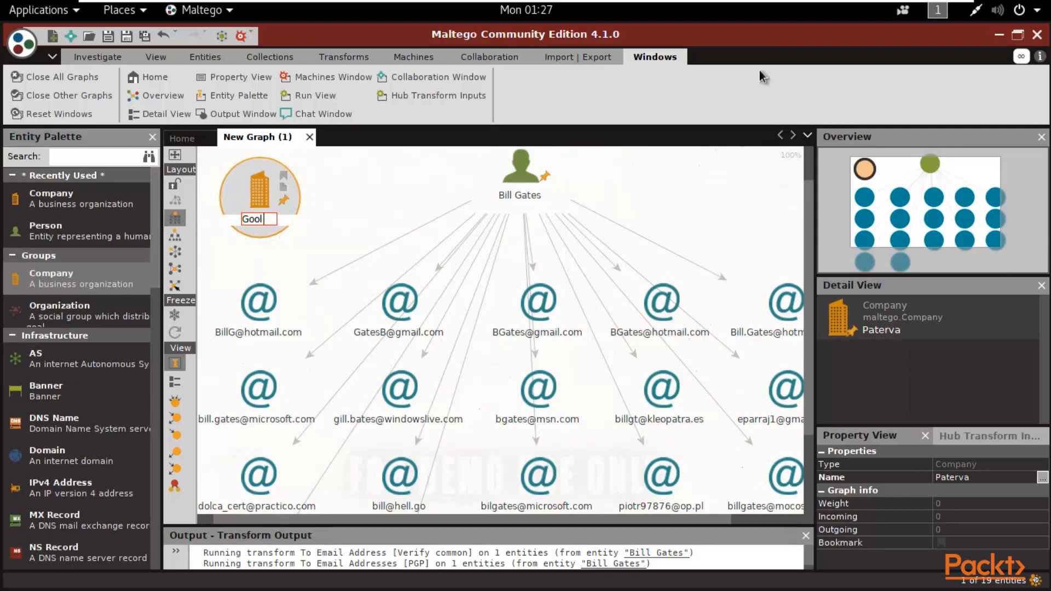
key(Return)
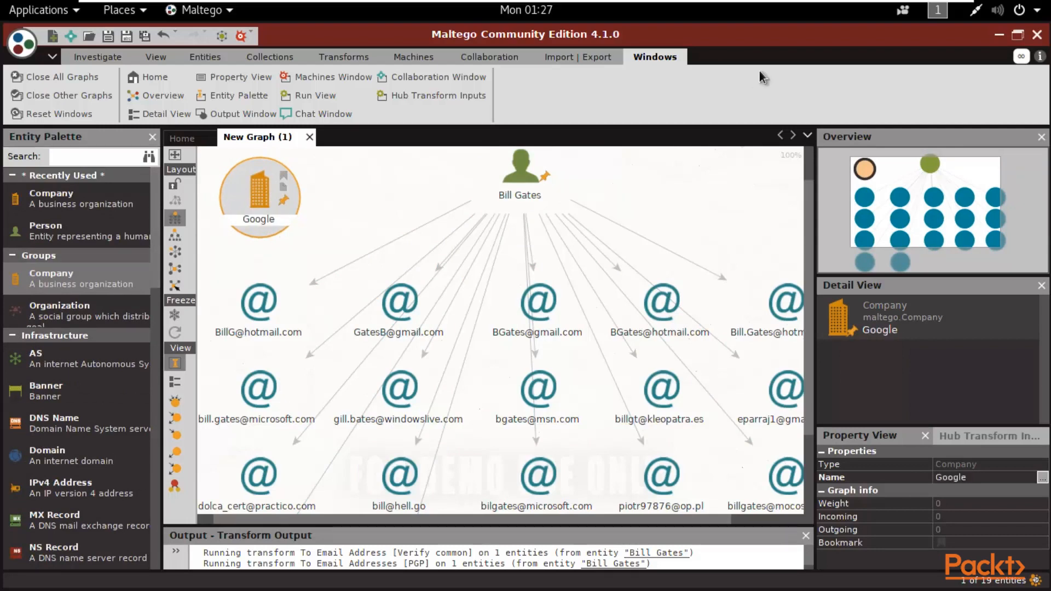
right_click(232, 212)
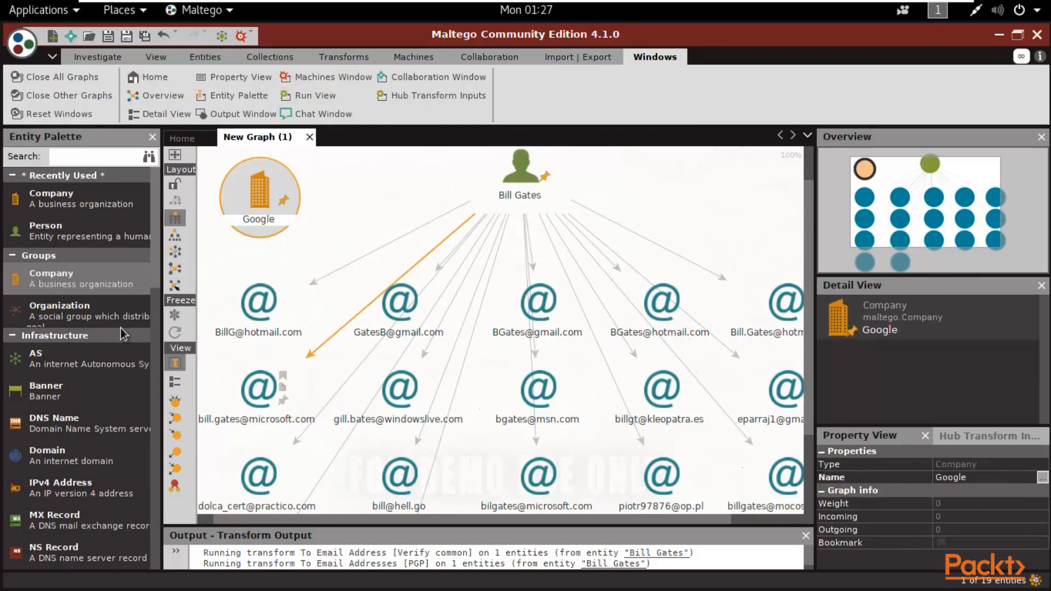
- Add a United Nations organization entity and a paterva.com domain entity below Google
scroll(153, 261, down, 3)
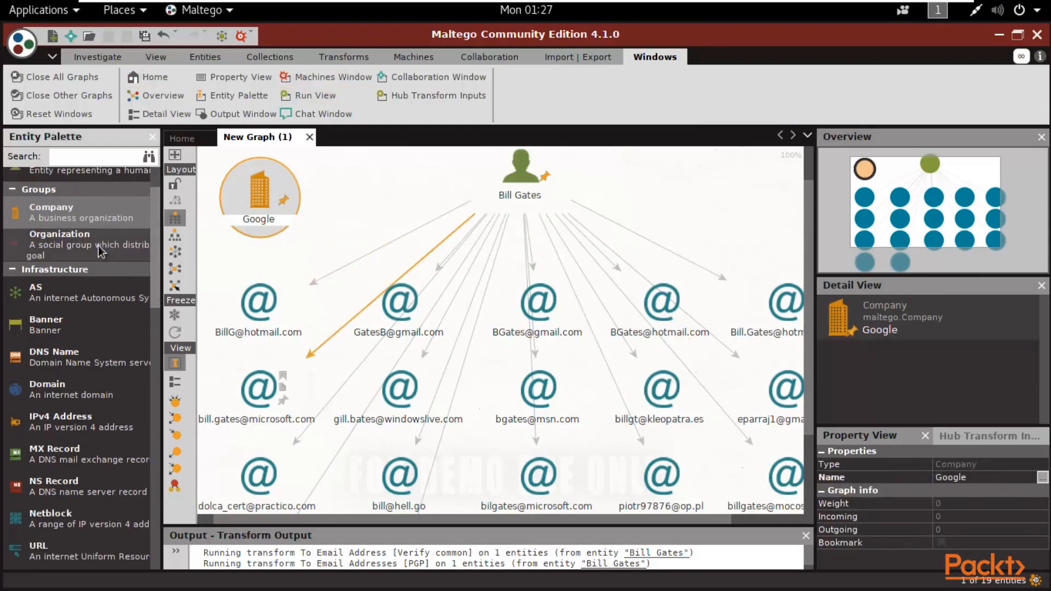
drag(97, 245, 360, 187)
right_click(364, 186)
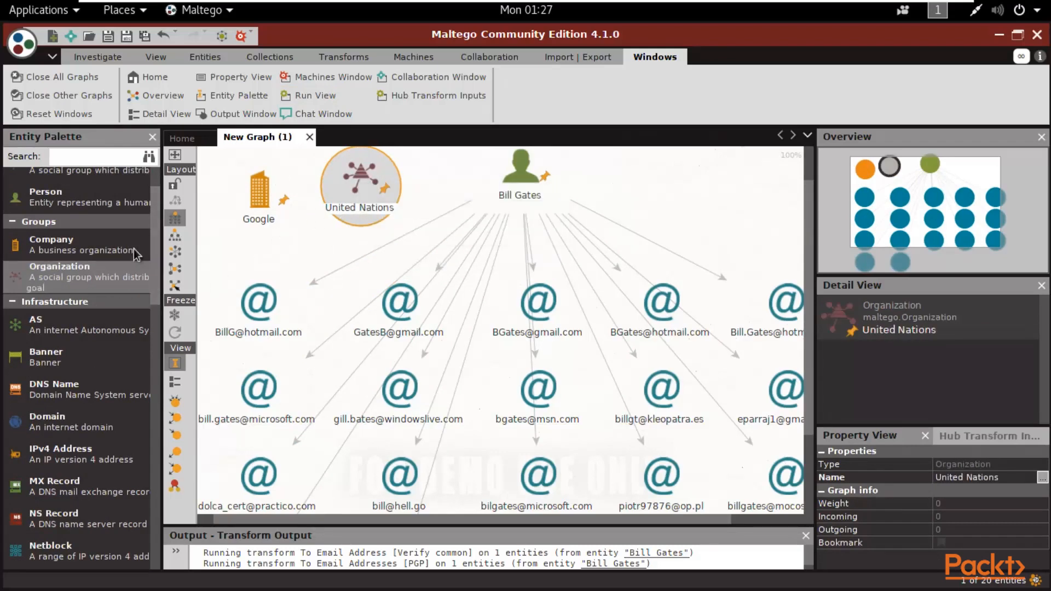
drag(156, 213, 153, 260)
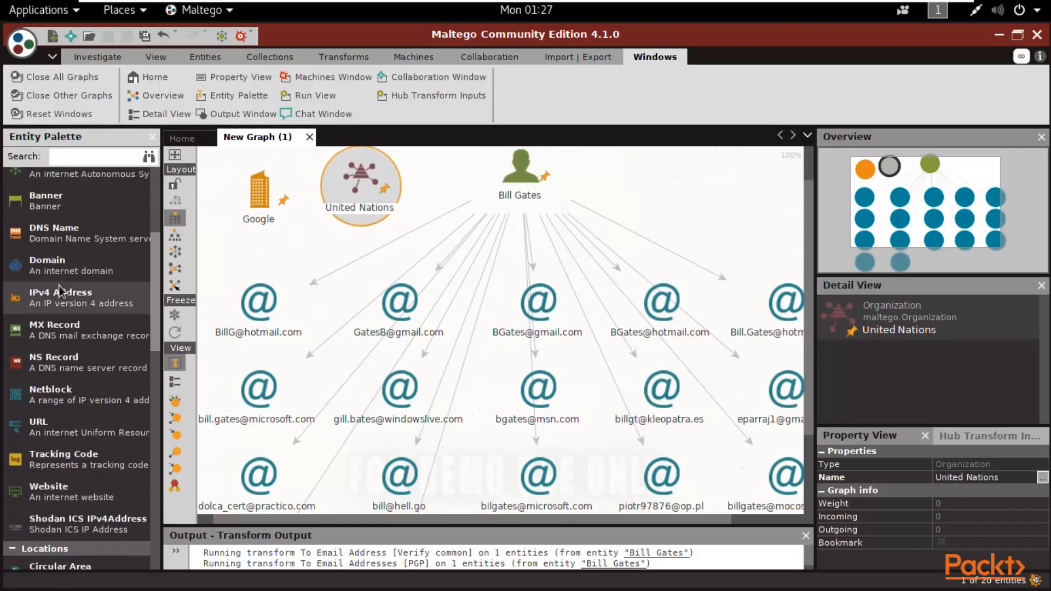
drag(251, 256, 292, 248)
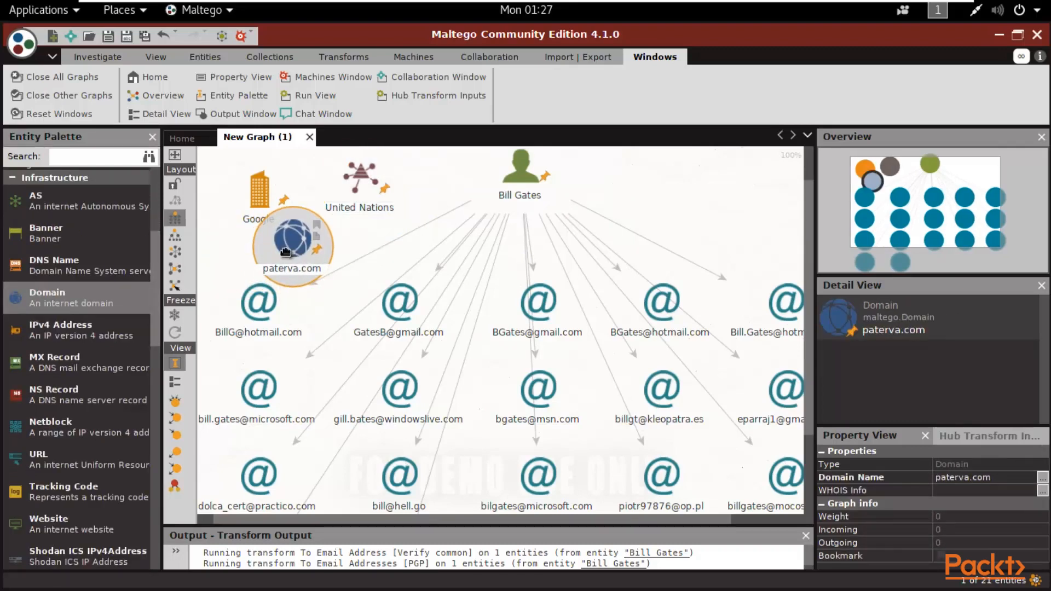
- Run To DNS Name (interesting), To DNS Name - MX and To Domains [DNS] on paterva.com
right_click(285, 252)
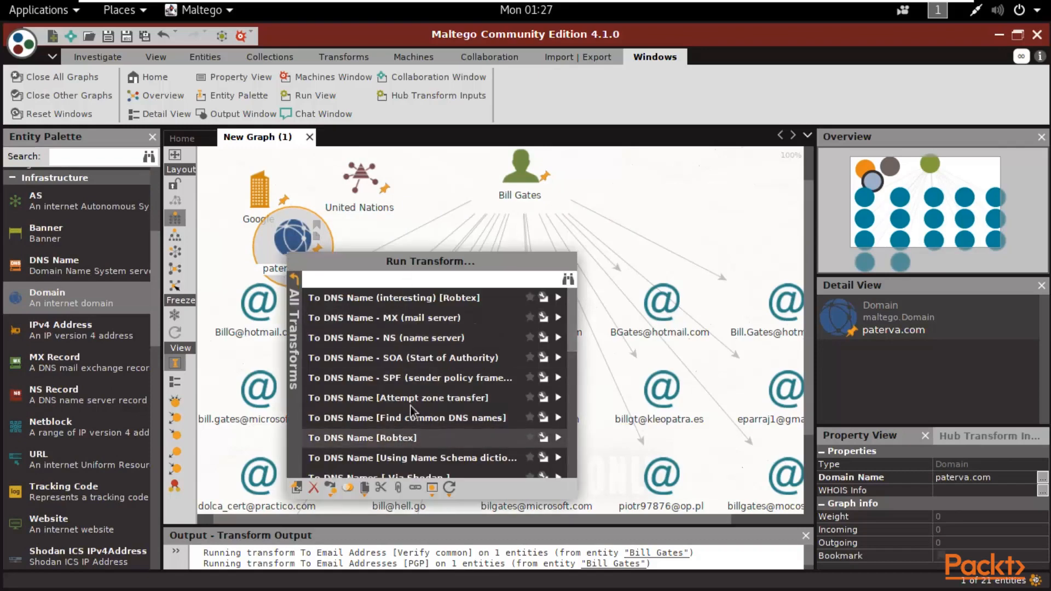
drag(573, 313, 587, 287)
click(376, 299)
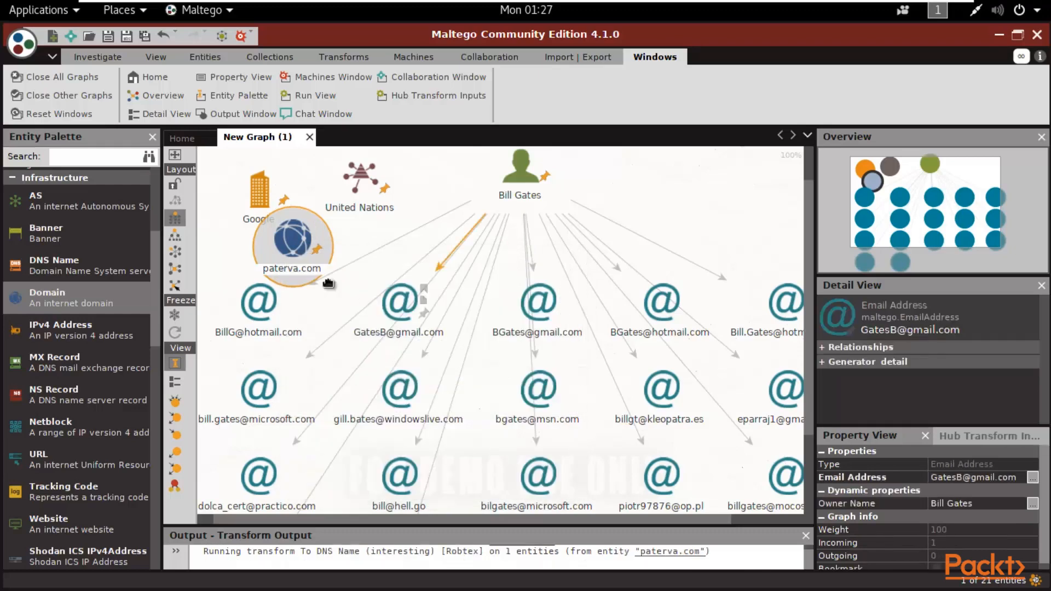
right_click(294, 243)
click(377, 309)
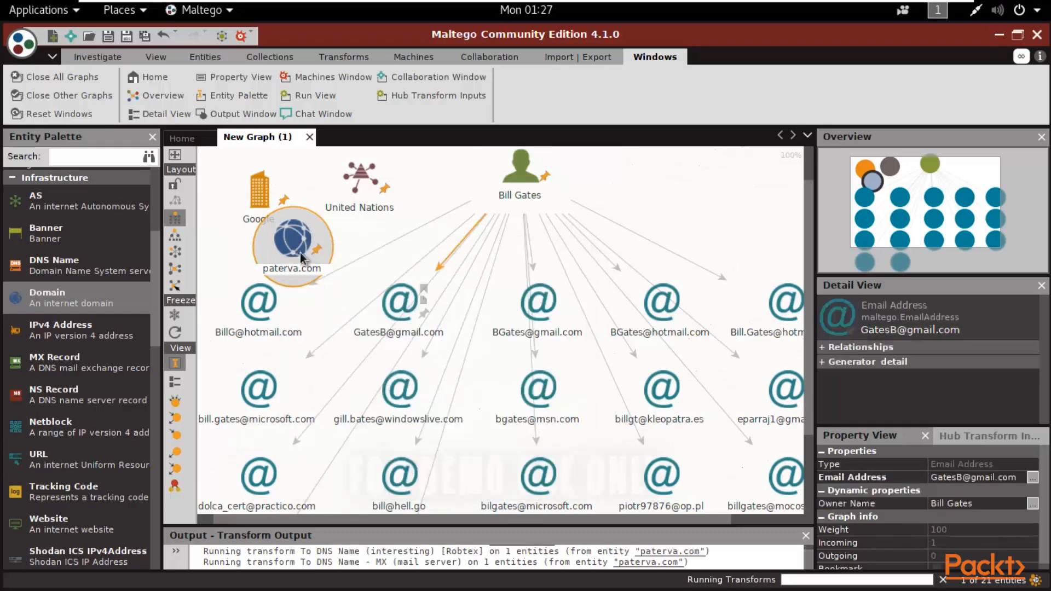
right_click(296, 247)
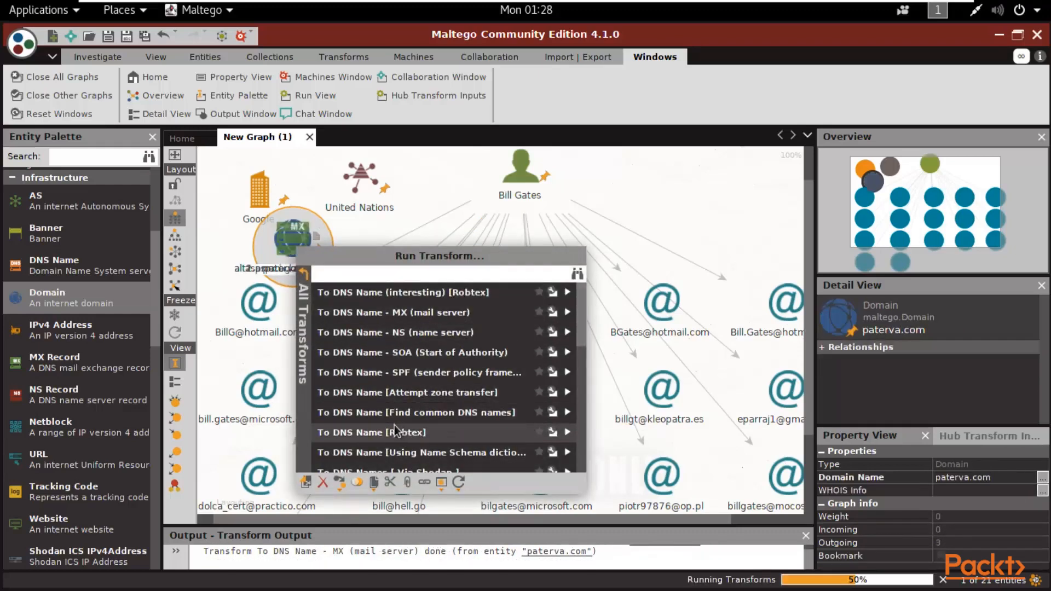
scroll(383, 370, down, 3)
click(391, 384)
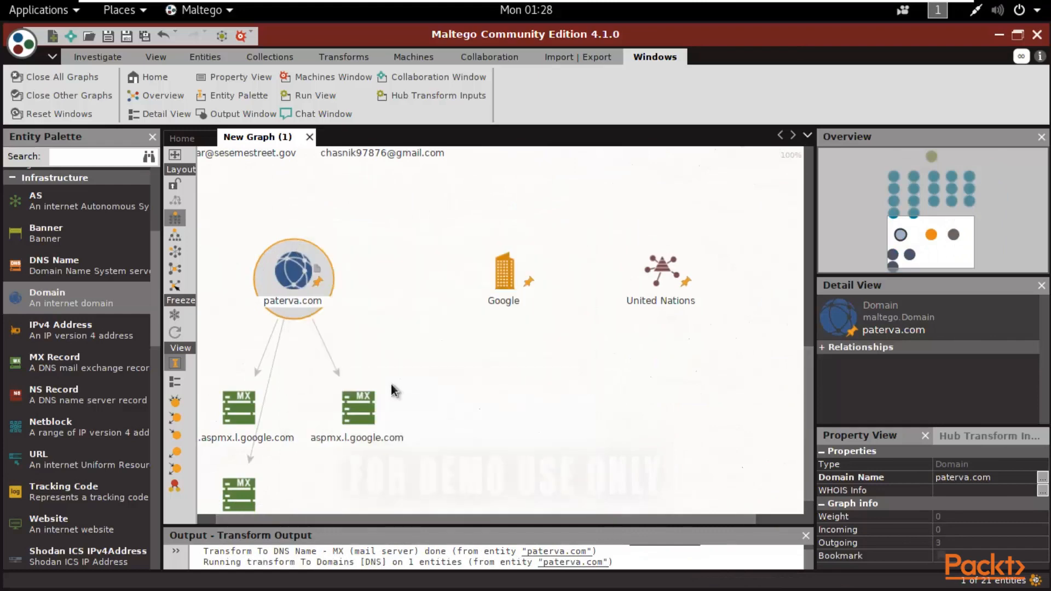
- Inspect the MX results aspmx.l.google.com, alt1.aspmx.l.google.com and alt2.aspmx.l.google.com
right_click(295, 277)
scroll(442, 394, down, 10)
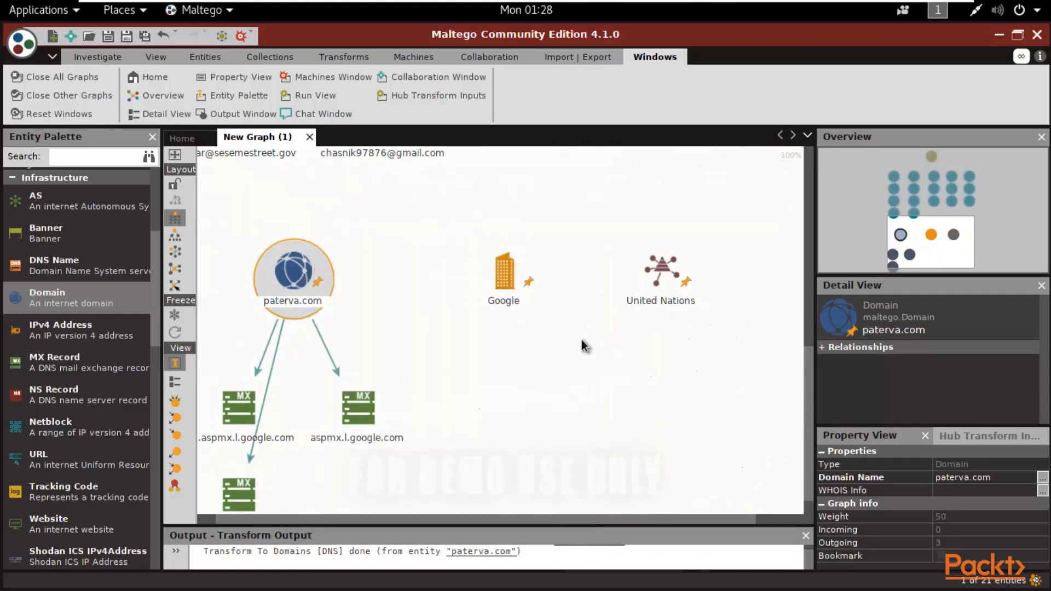
scroll(340, 320, down, 2)
scroll(313, 332, up, 1)
click(258, 324)
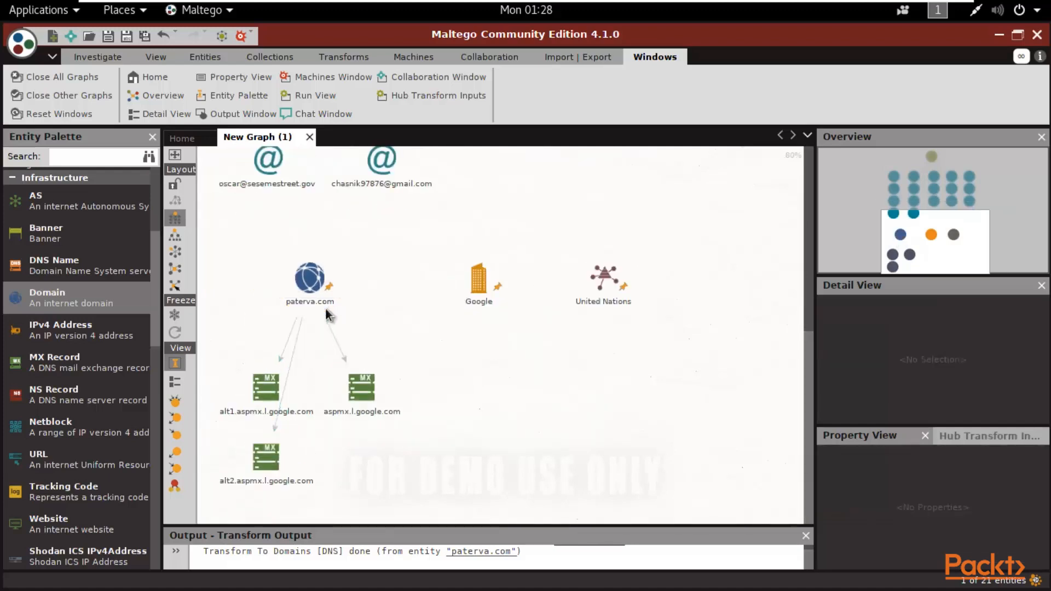
scroll(326, 313, up, 2)
drag(809, 408, 807, 449)
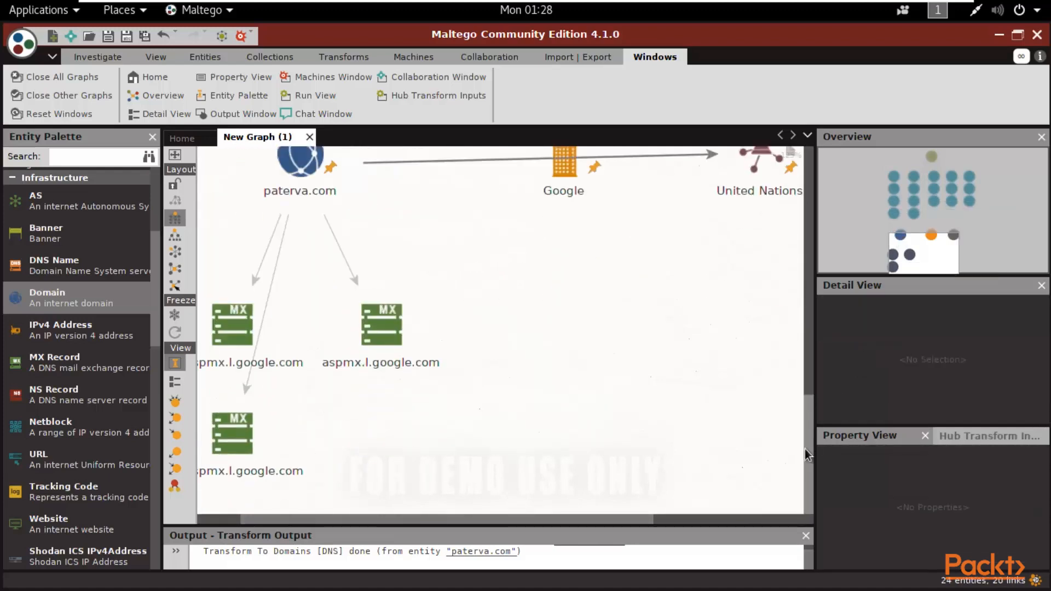
drag(393, 520, 331, 520)
scroll(496, 310, up, 1)
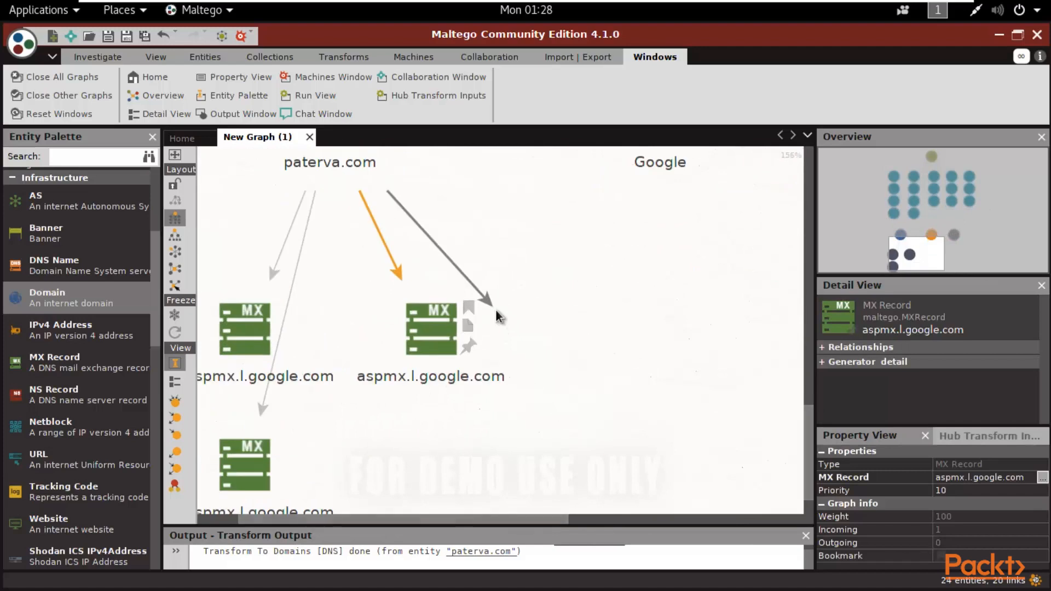
scroll(496, 310, down, 2)
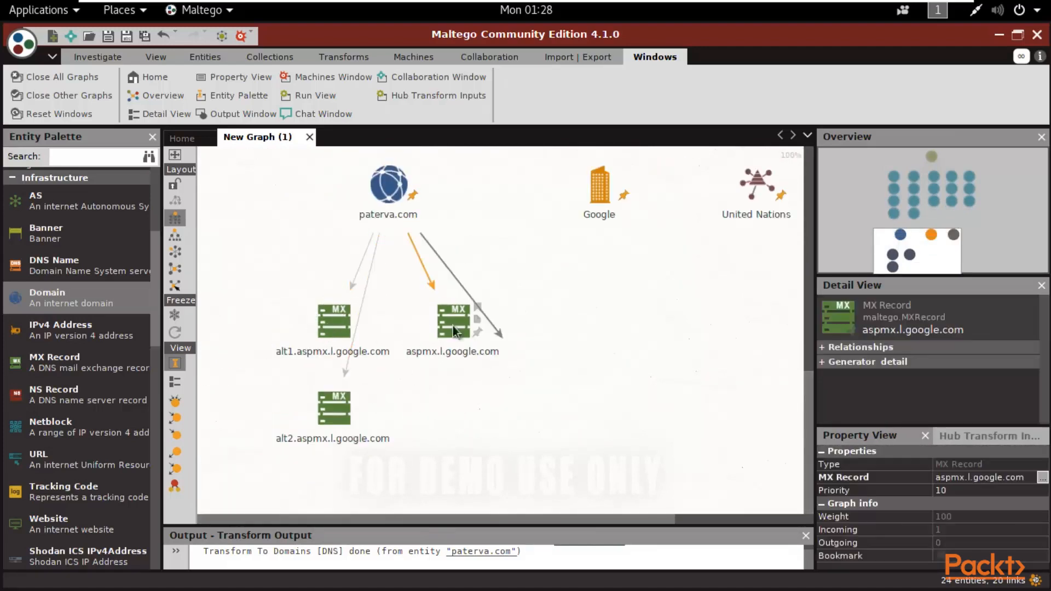
- Try the Shodan IPs-from-ports transform on paterva.com, then abandon it over the missing API key
right_click(402, 198)
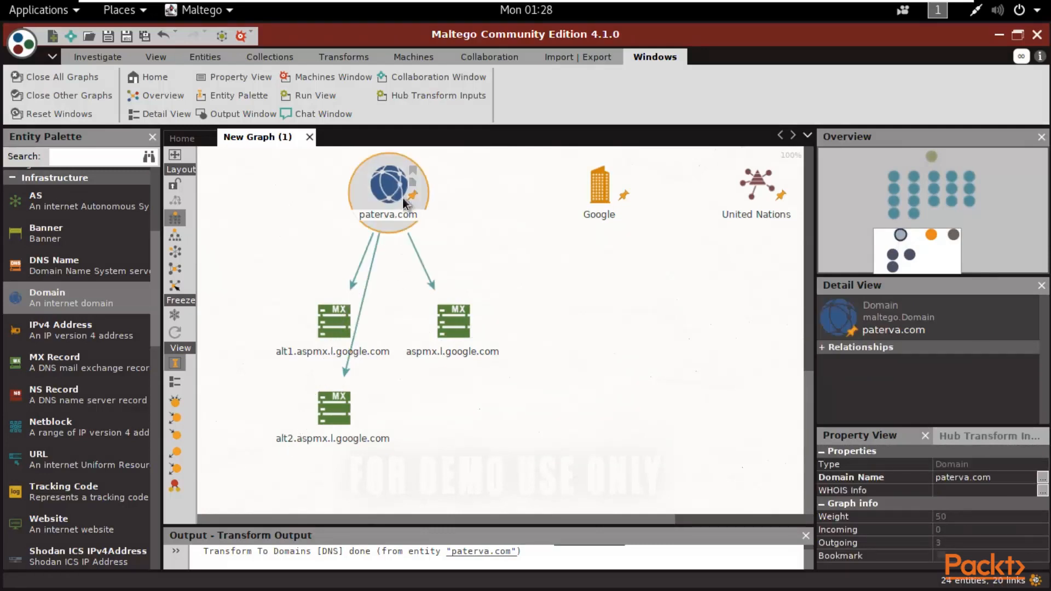
scroll(561, 284, down, 2)
scroll(559, 321, down, 3)
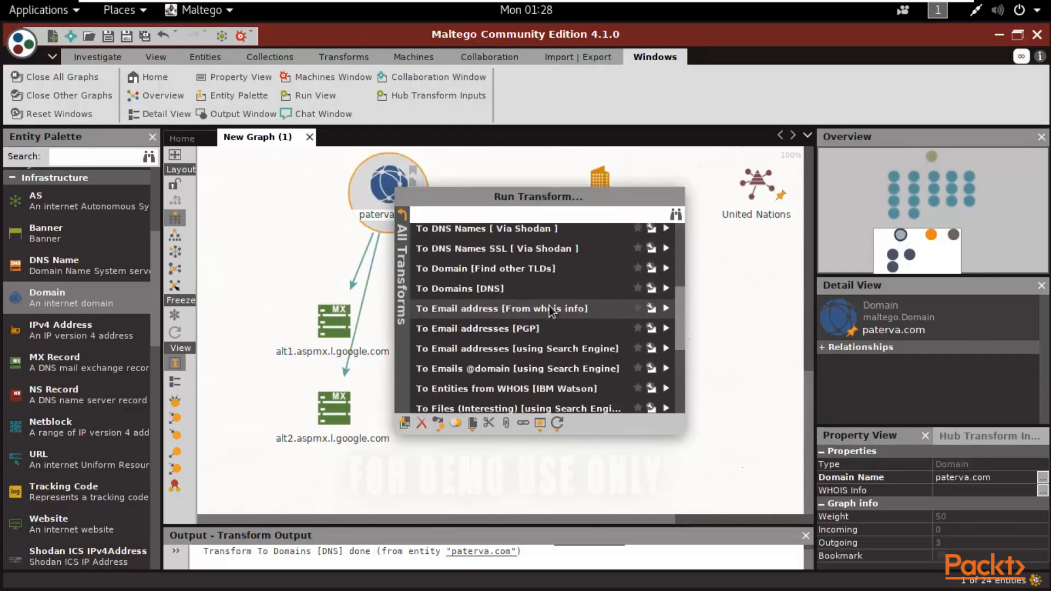
scroll(548, 345, down, 4)
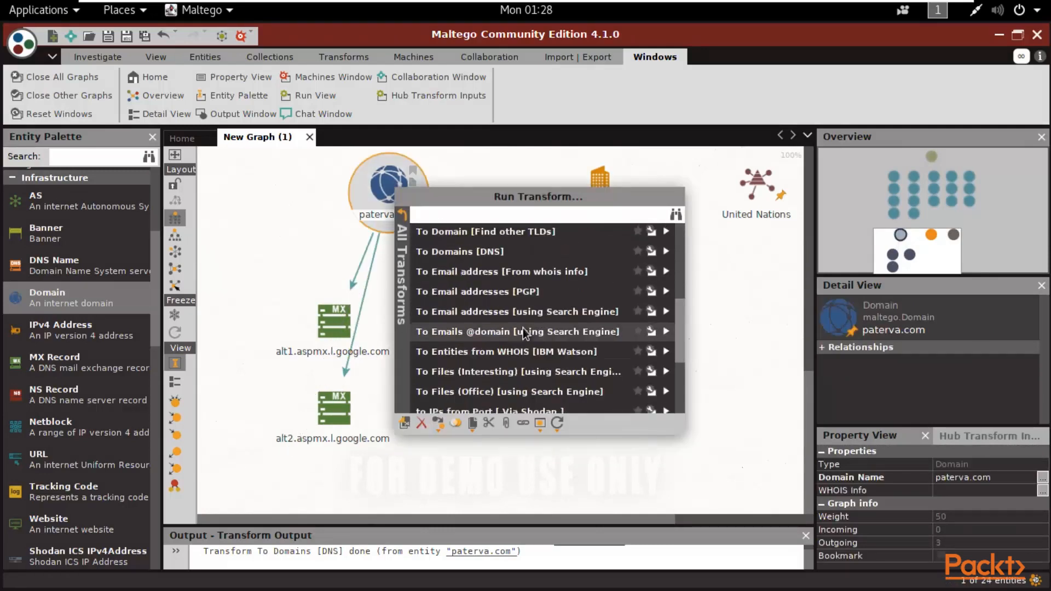
click(495, 337)
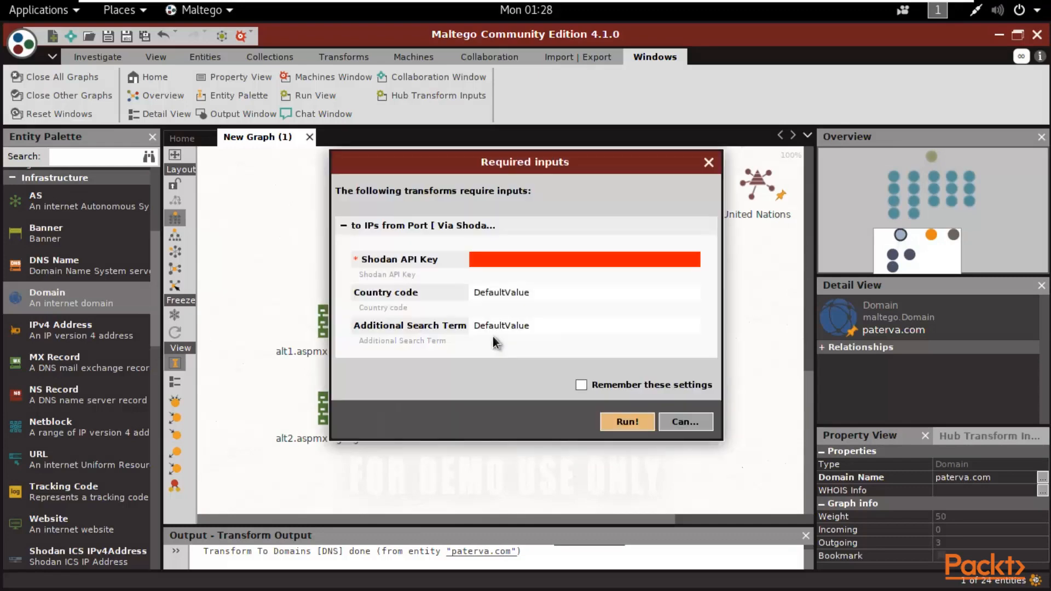
click(628, 422)
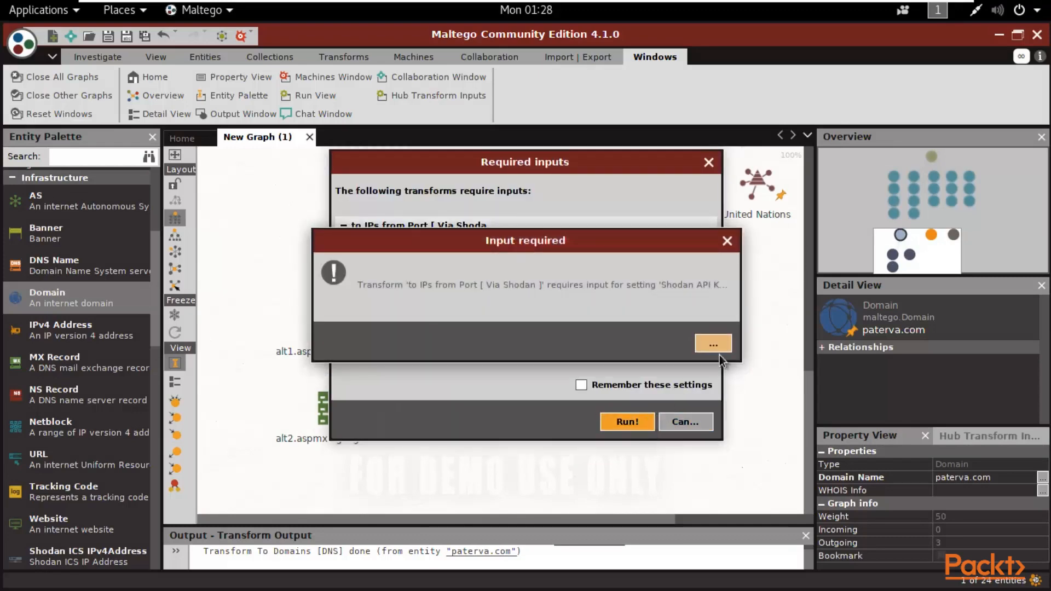
click(713, 340)
click(685, 422)
right_click(417, 204)
scroll(517, 323, down, 10)
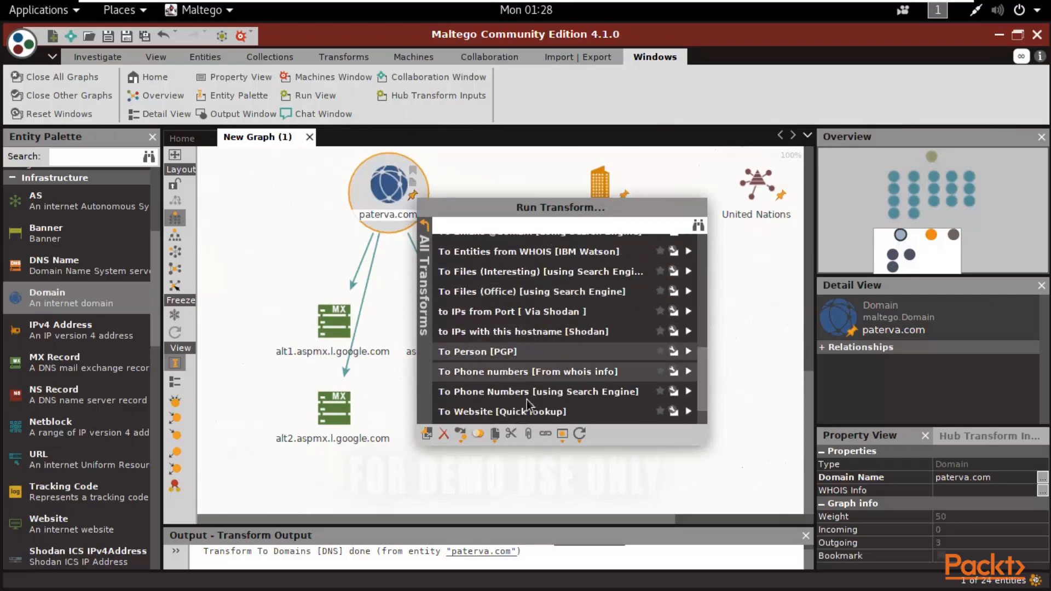
scroll(557, 374, down, 2)
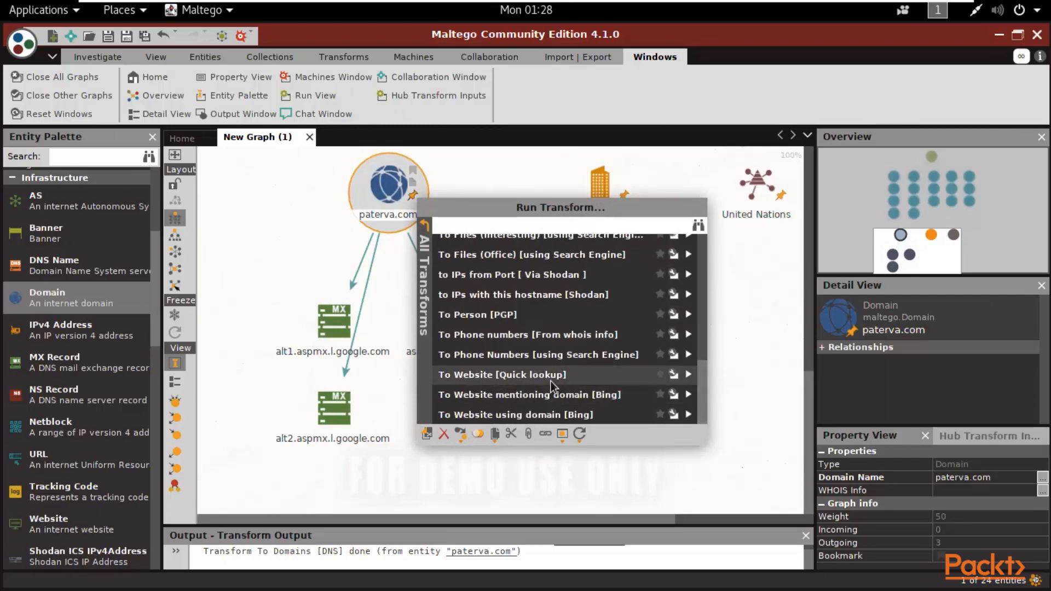
click(550, 381)
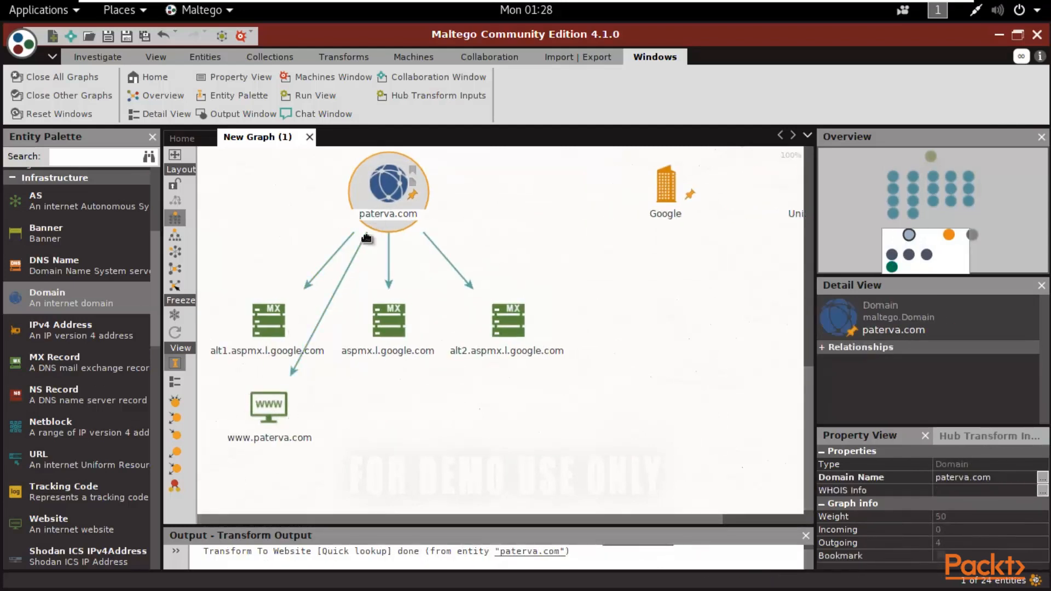
- Drop a GPS Coordinate entity onto the graph and change its longitude so it reads 38.951633,-80.14462
scroll(156, 279, down, 2)
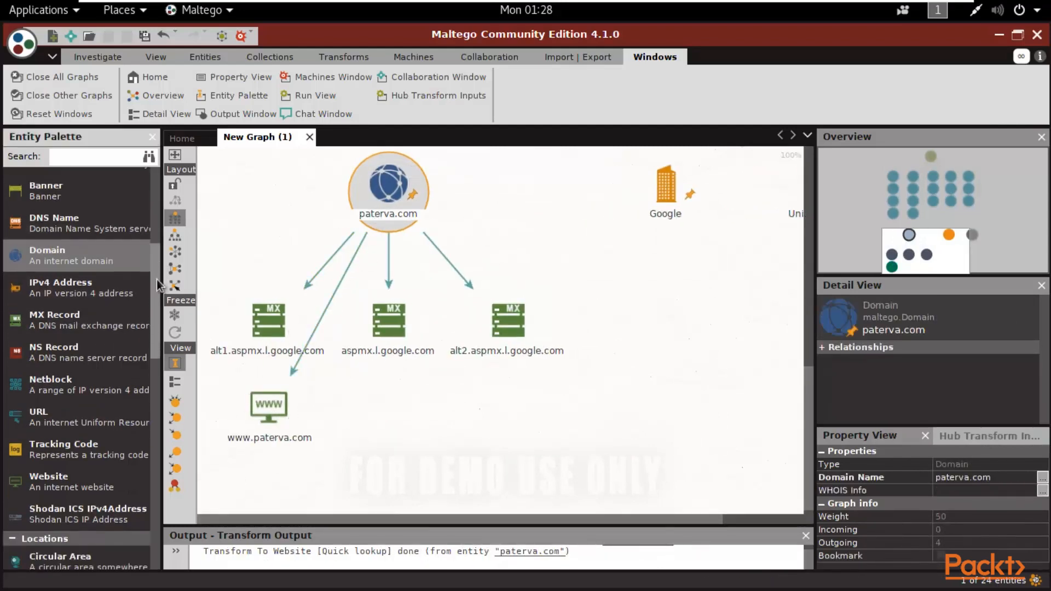
scroll(79, 366, down, 3)
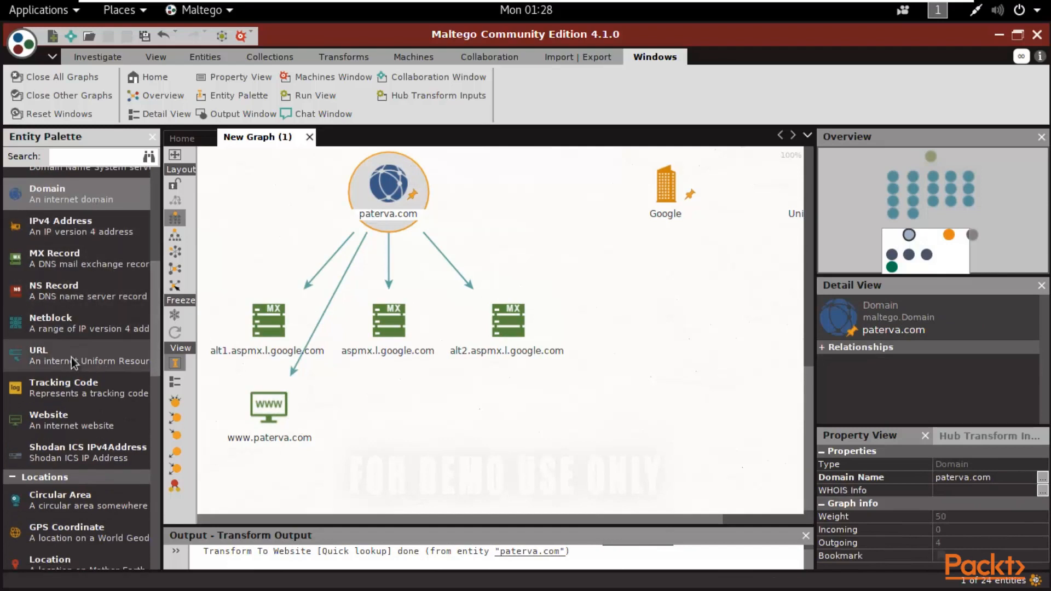
drag(158, 297, 160, 347)
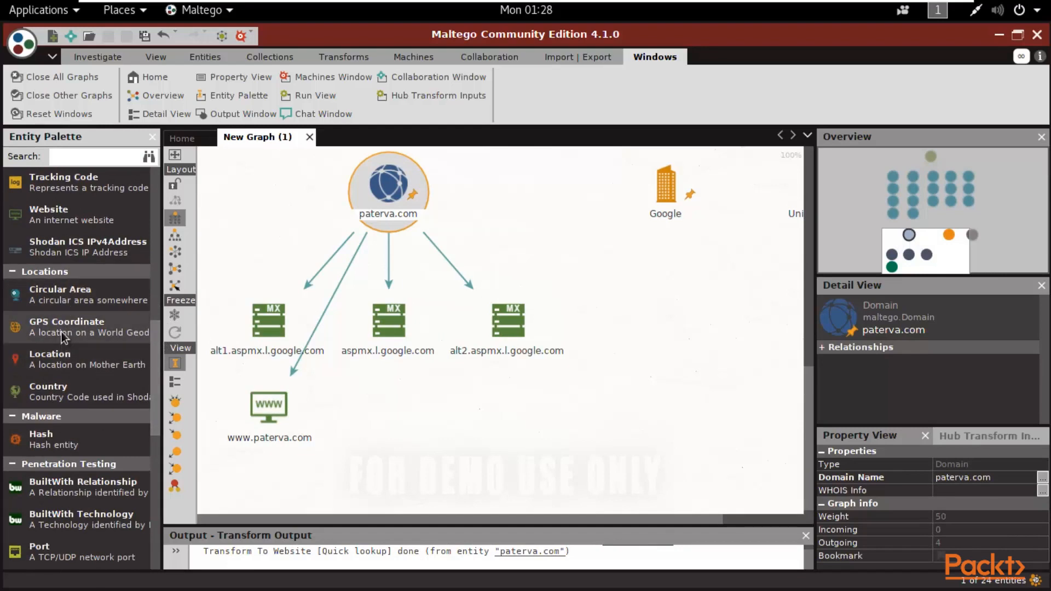
drag(64, 334, 569, 216)
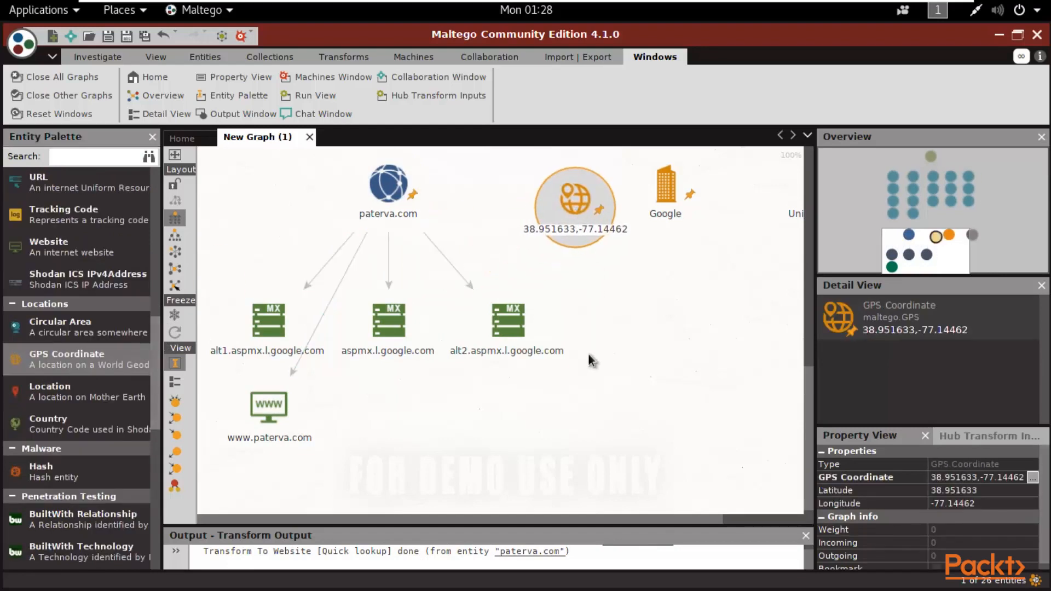
click(593, 229)
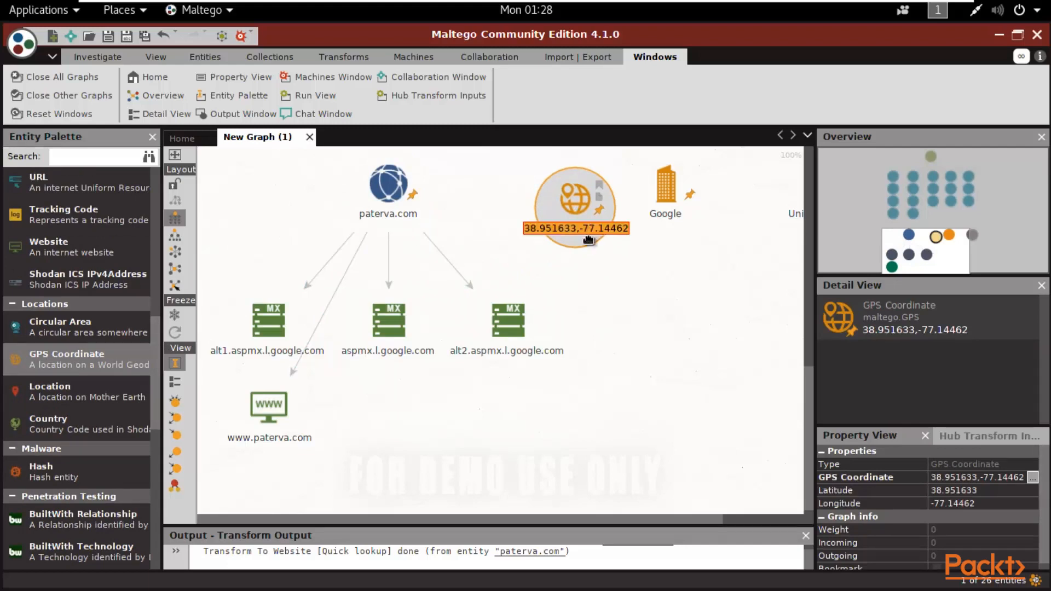
double_click(594, 232)
click(594, 228)
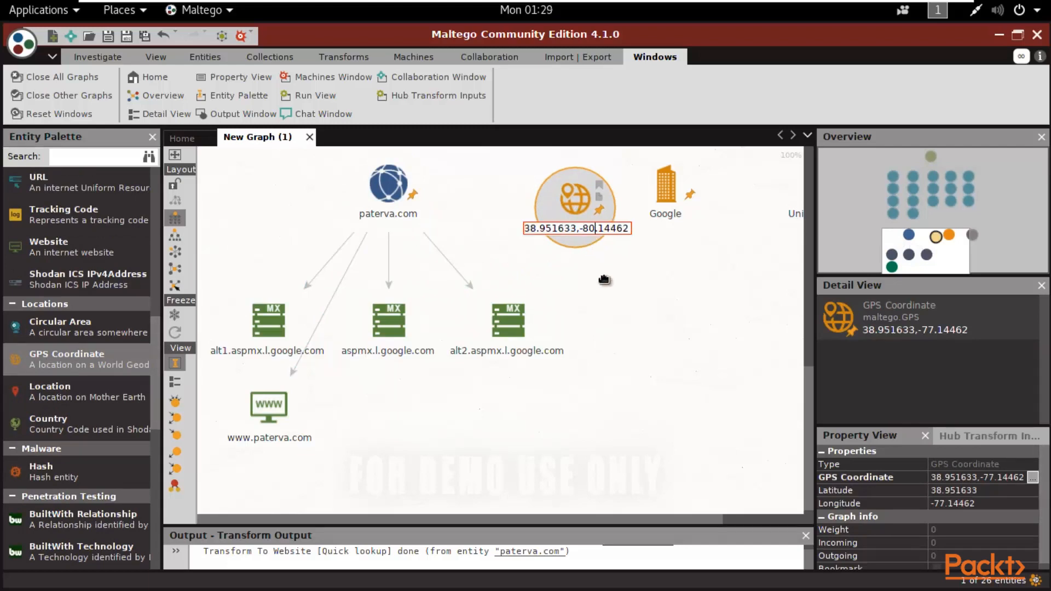
click(580, 194)
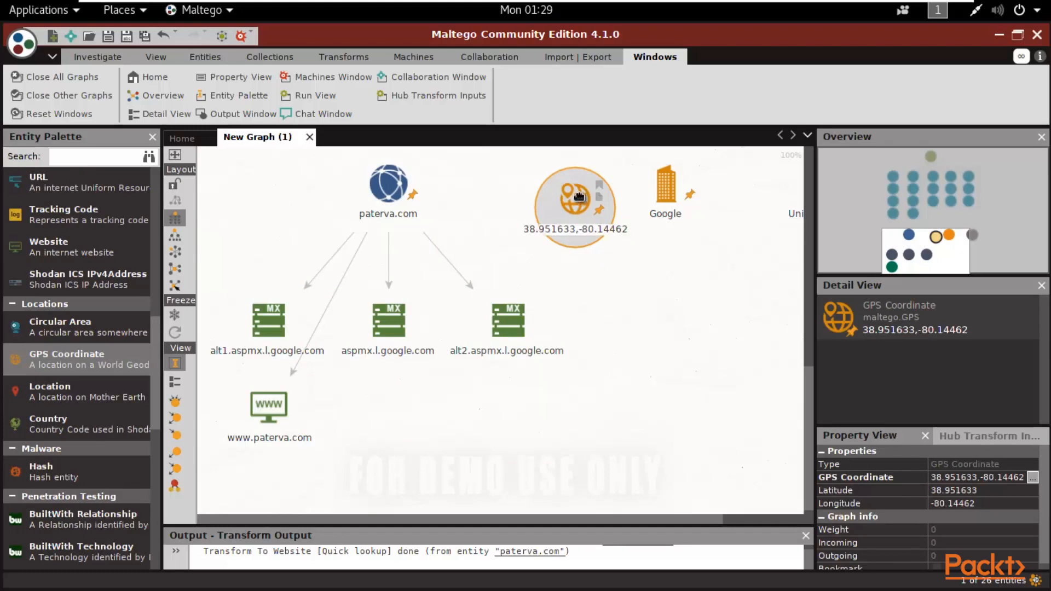
- Run To Location on the coordinate and read the address in Upshur County, West Virginia, USA
right_click(578, 196)
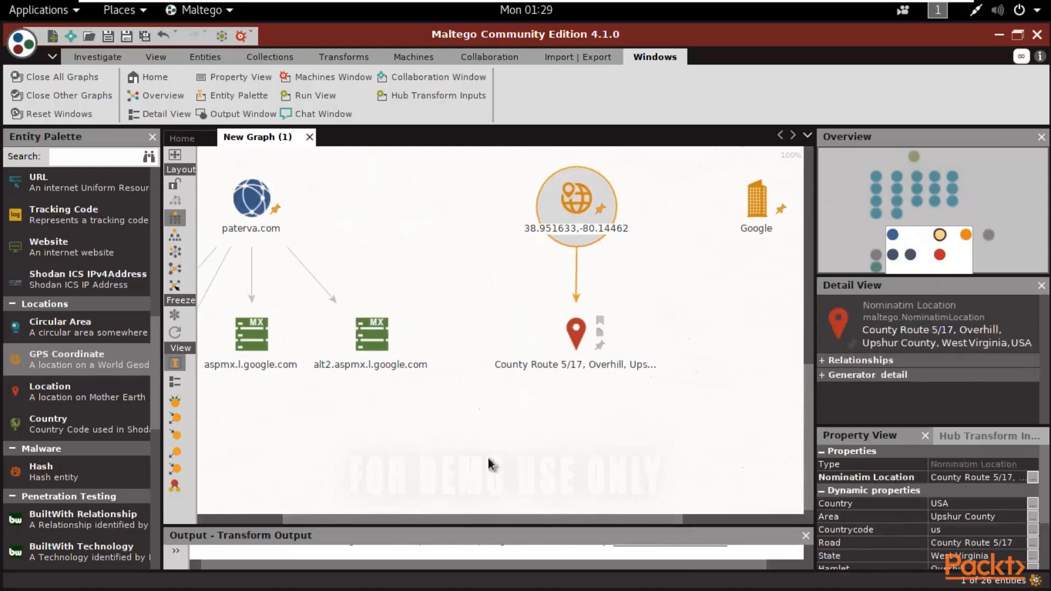
click(583, 365)
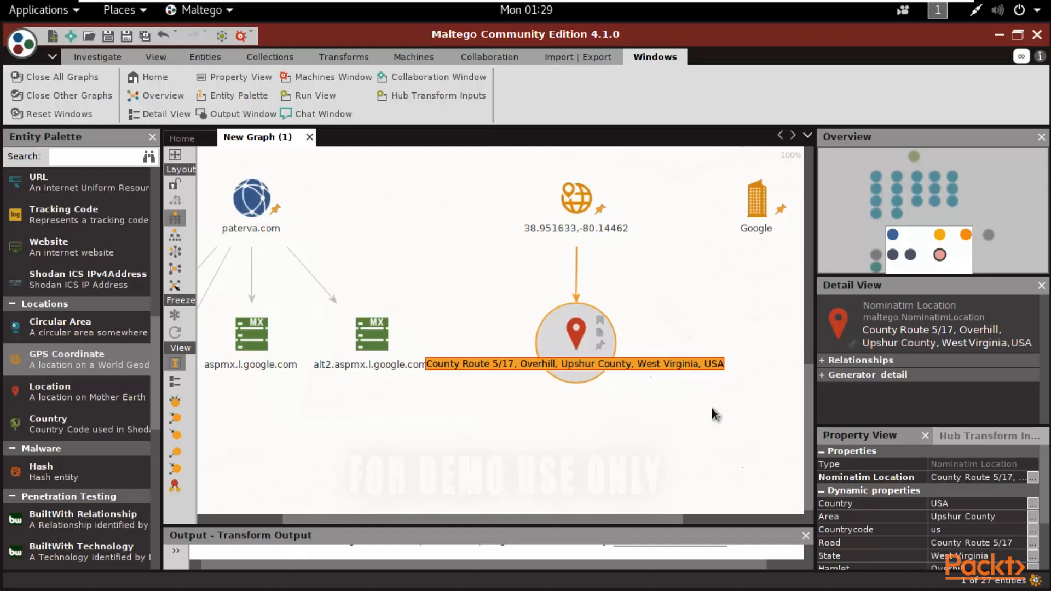
drag(158, 331, 157, 367)
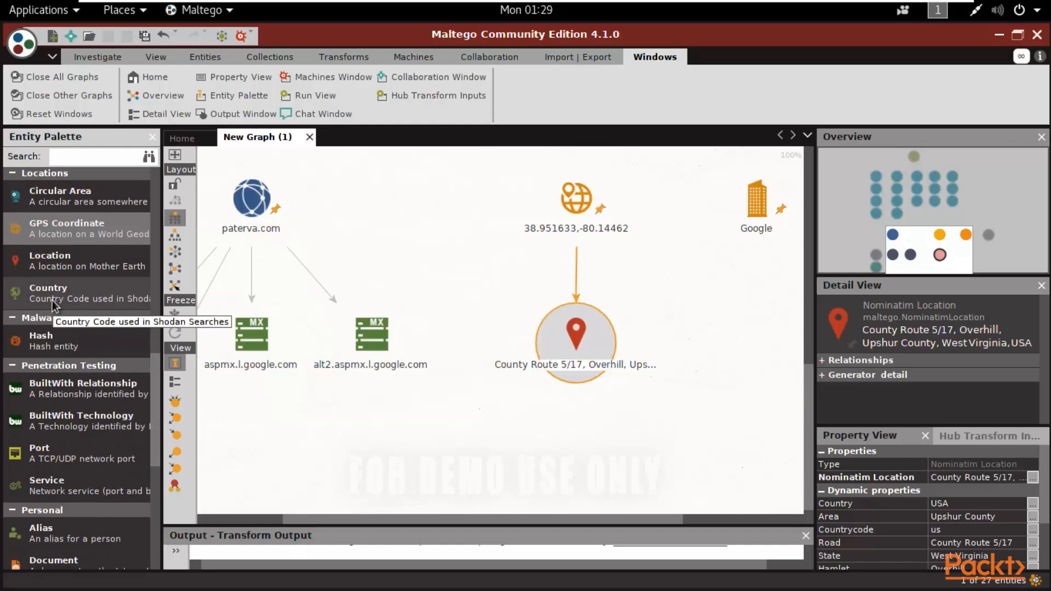
drag(158, 397, 153, 209)
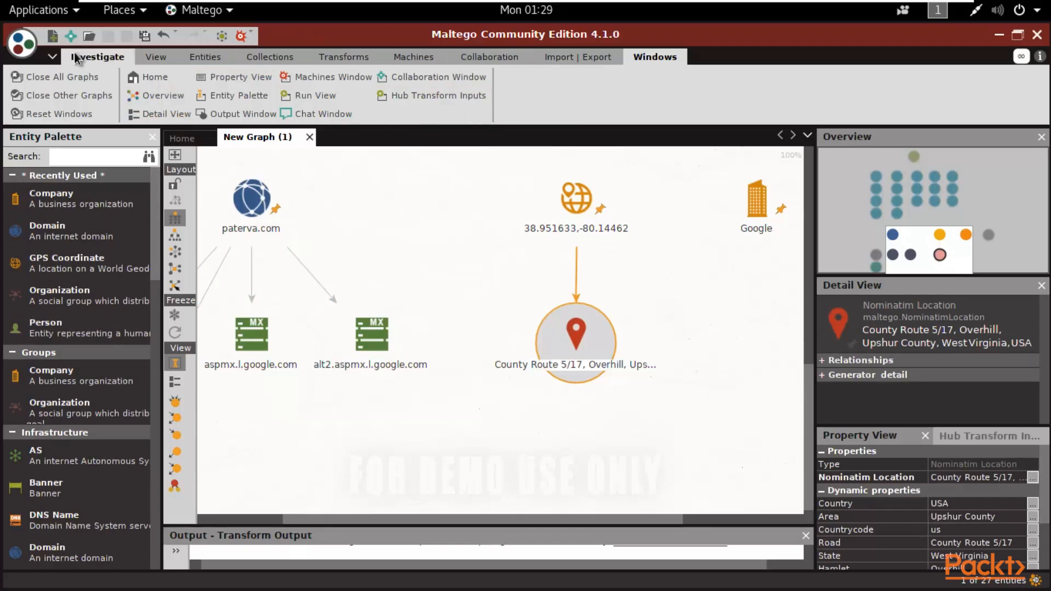
- Browse the available transform cards in the Transform Hub on the Home page
click(147, 78)
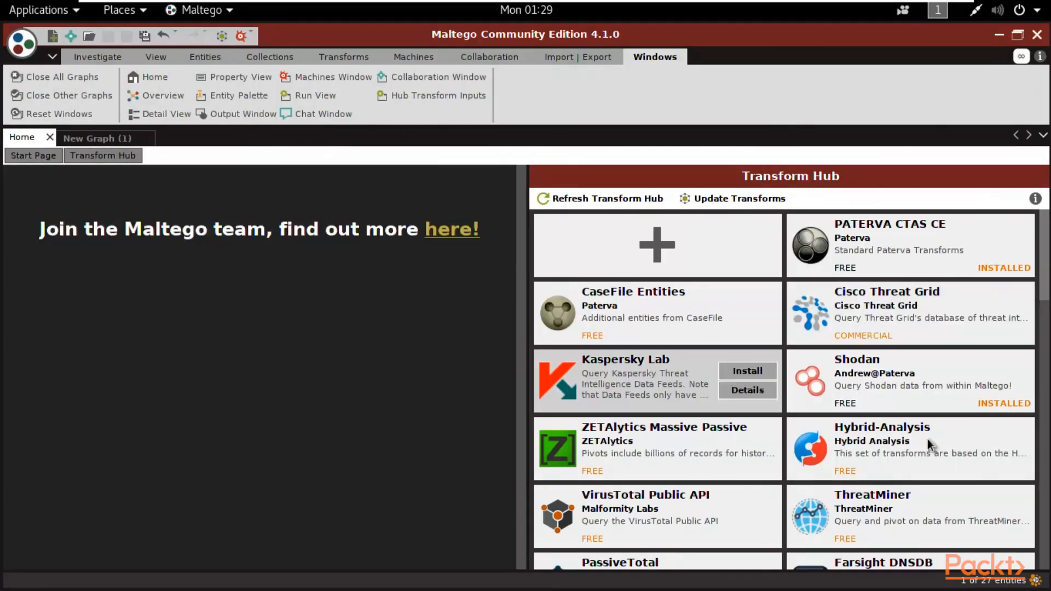
scroll(1046, 258, down, 2)
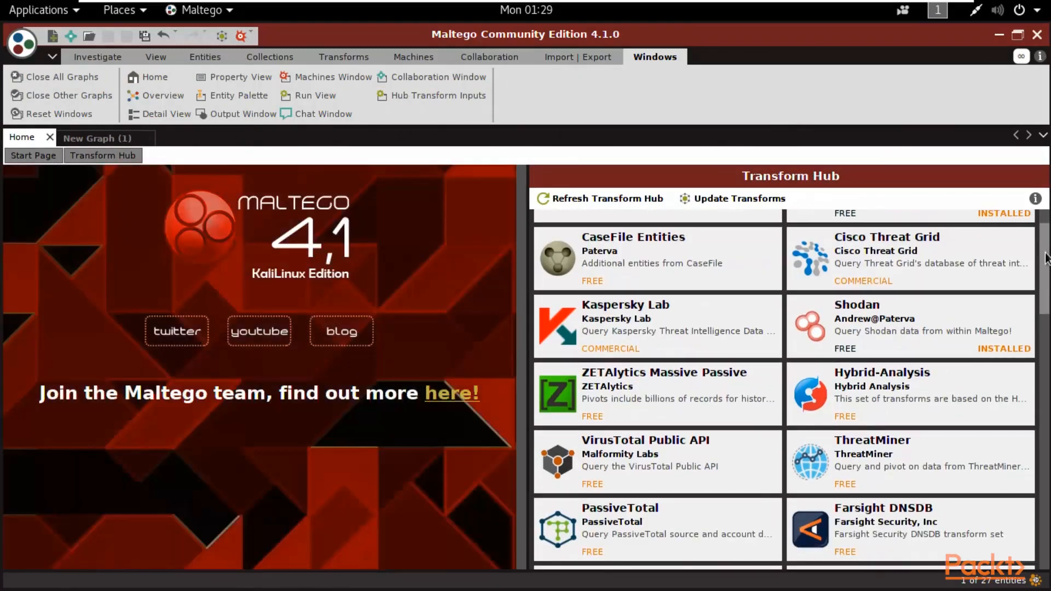
scroll(1046, 265, down, 1)
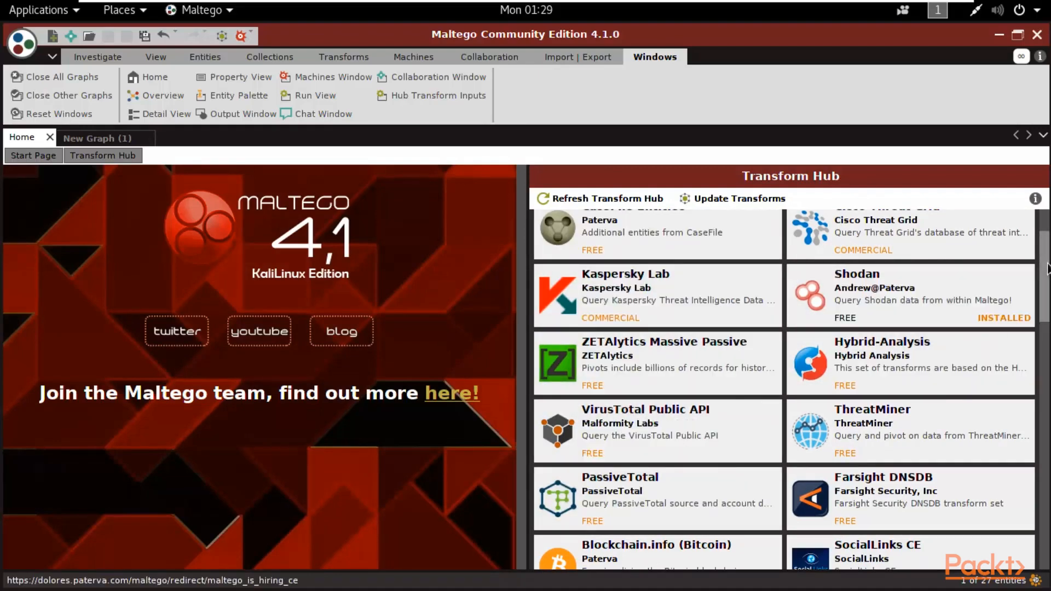
scroll(1045, 262, down, 2)
scroll(1047, 351, down, 10)
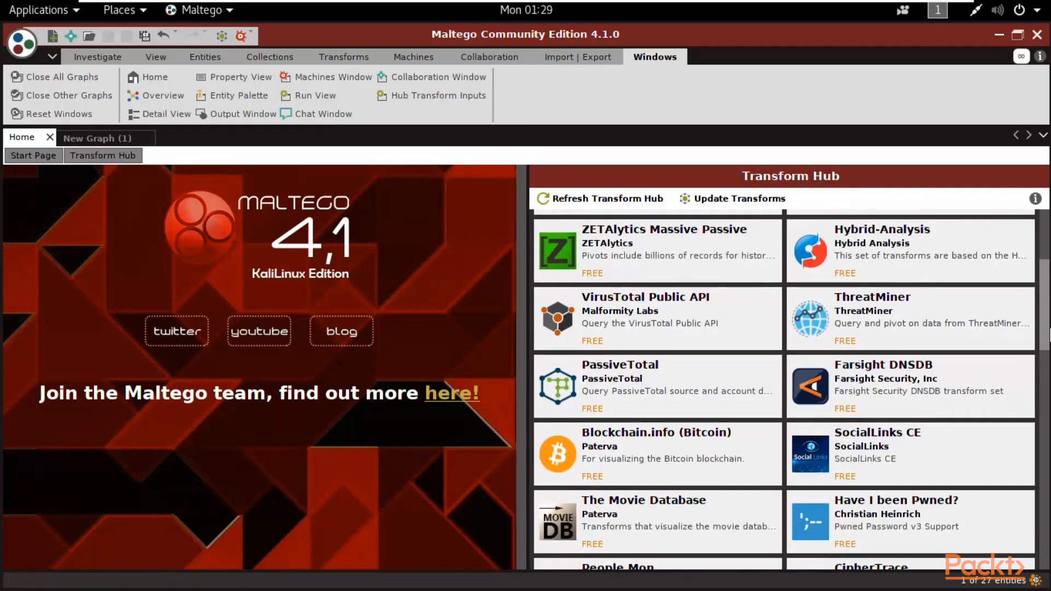
scroll(1047, 339, up, 3)
scroll(1047, 340, up, 1)
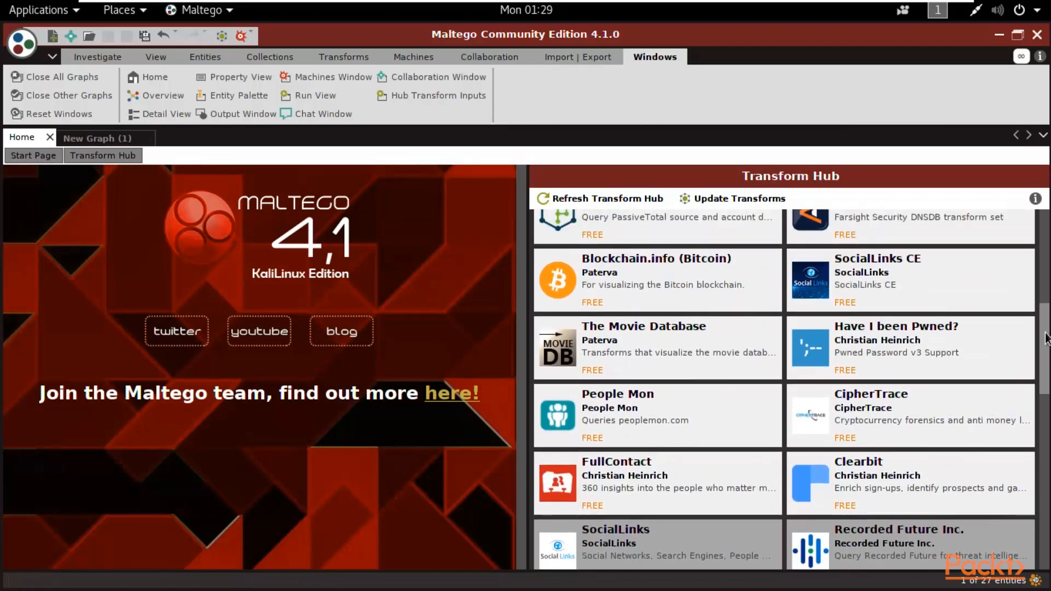
mouse_move(896, 274)
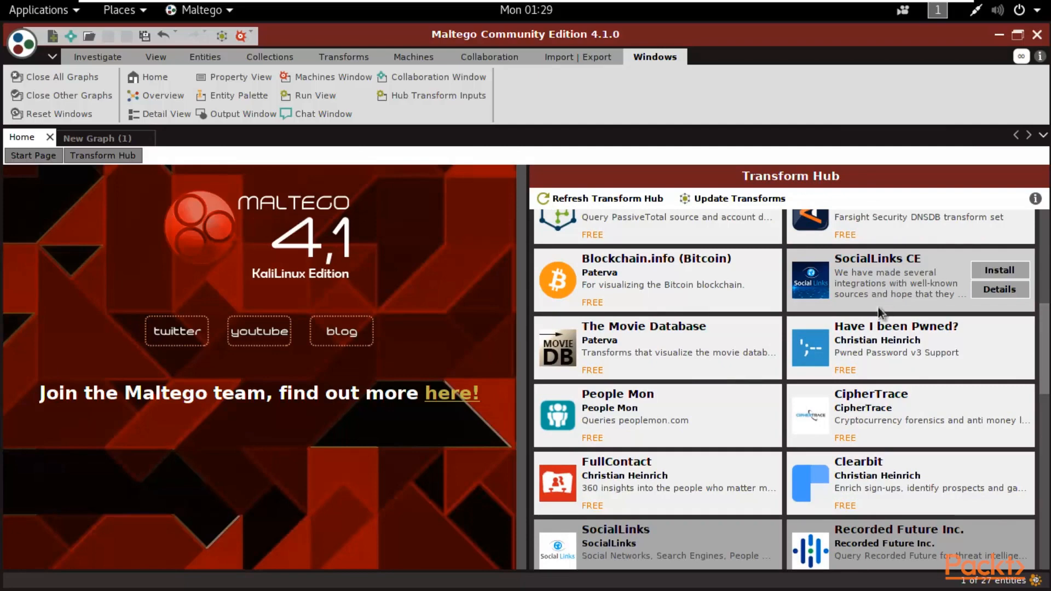
mouse_move(704, 388)
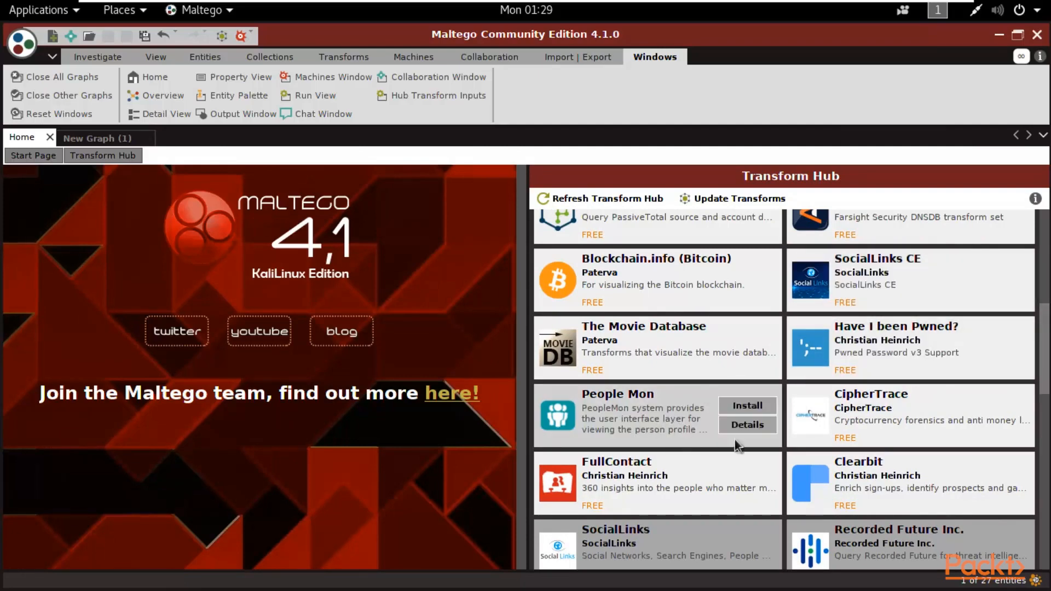
click(1048, 428)
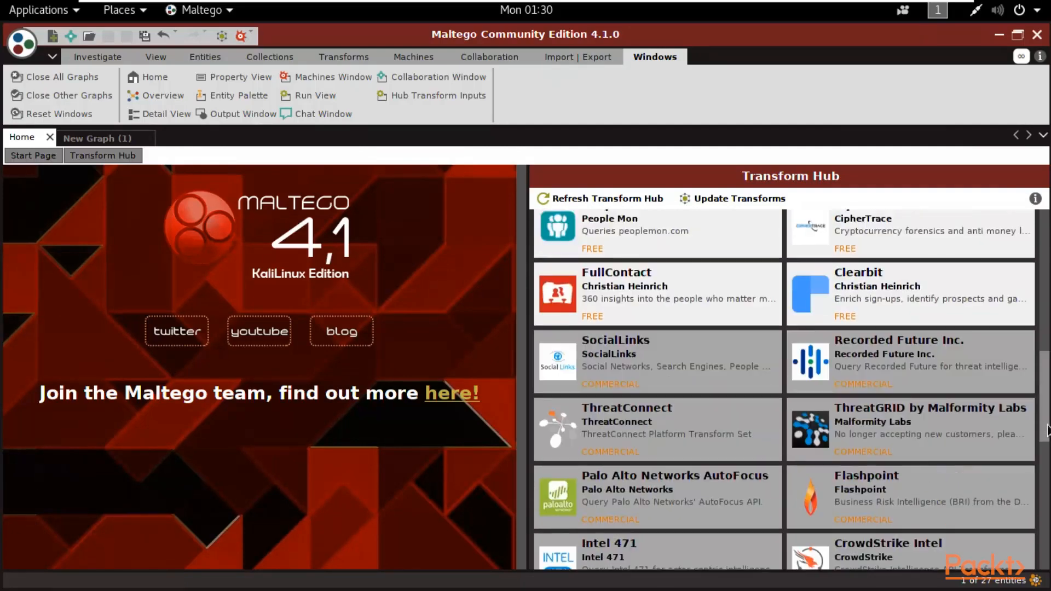
drag(1048, 431, 1047, 273)
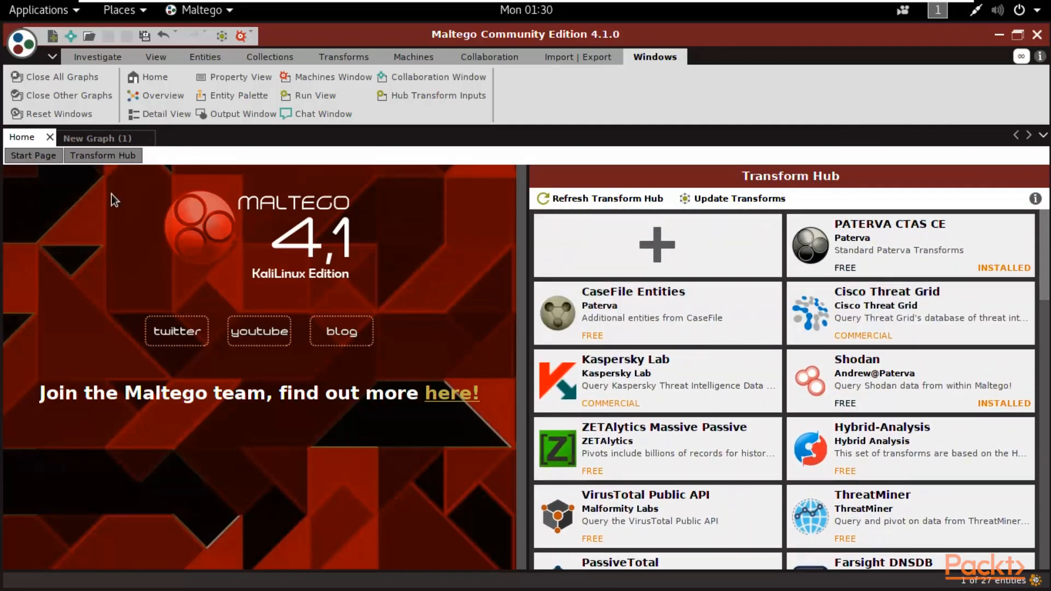
- Create an empty New Graph (2), then bring New Graph (1) back to the front
click(53, 38)
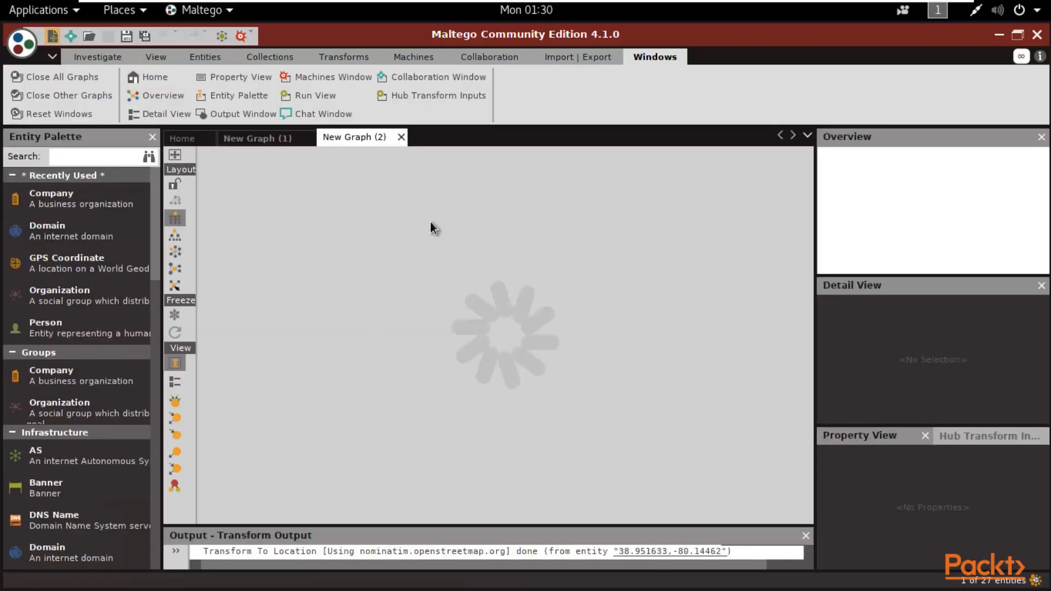
click(275, 142)
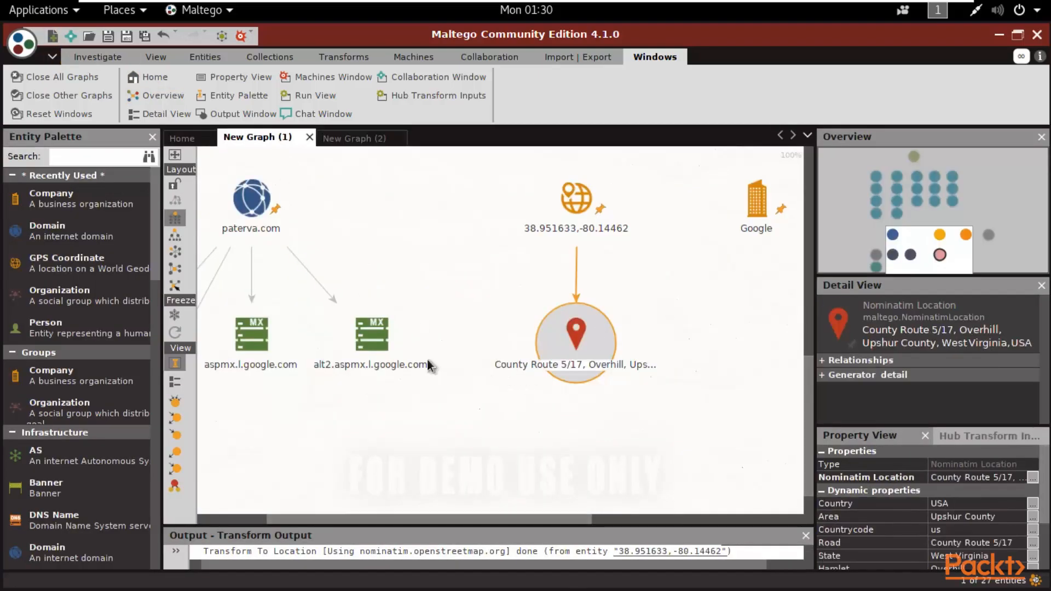
mouse_move(385, 339)
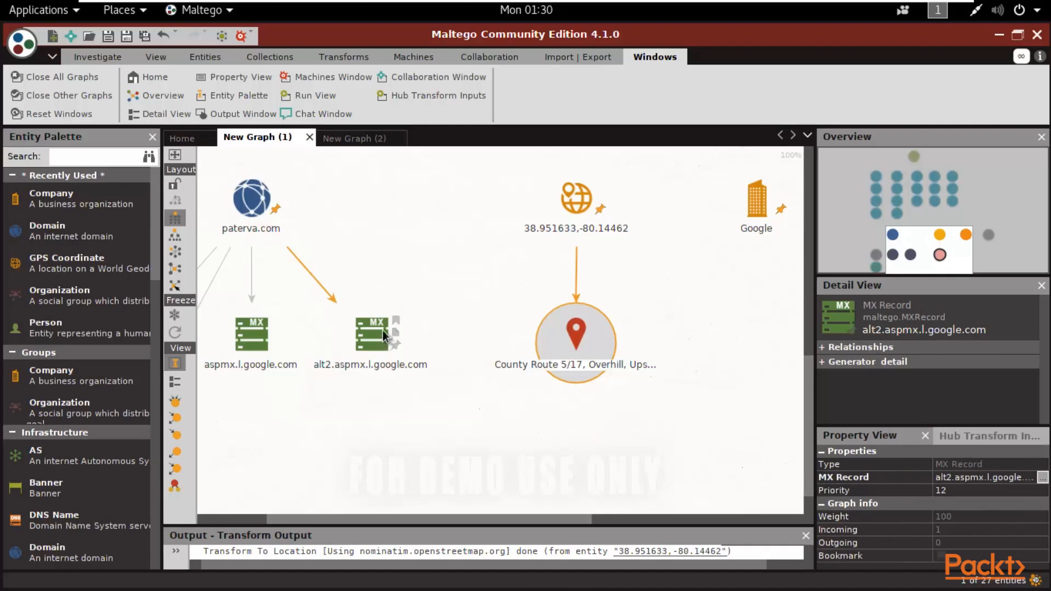